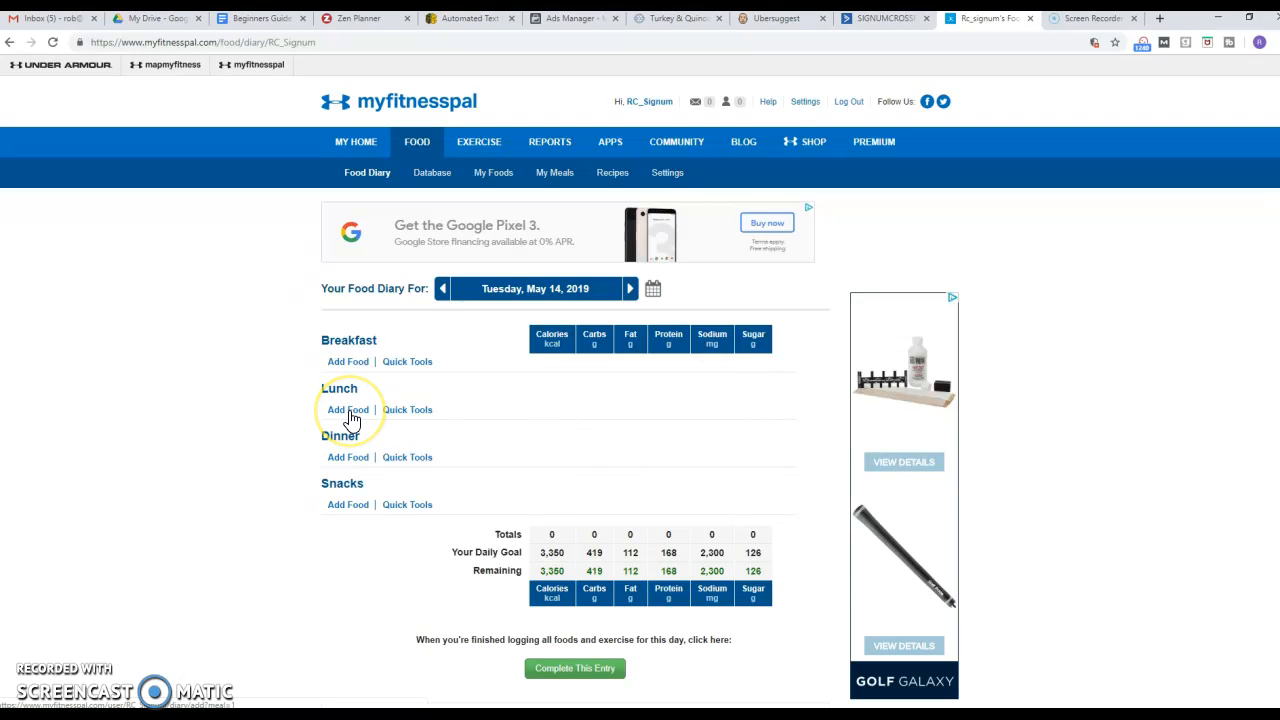
Step: Return to the Healthy Meal Prep Recipes page and look through its recipes, including Turkey & Quinoa Stuffed Peppers
left_click(660, 18)
left_click(9, 43)
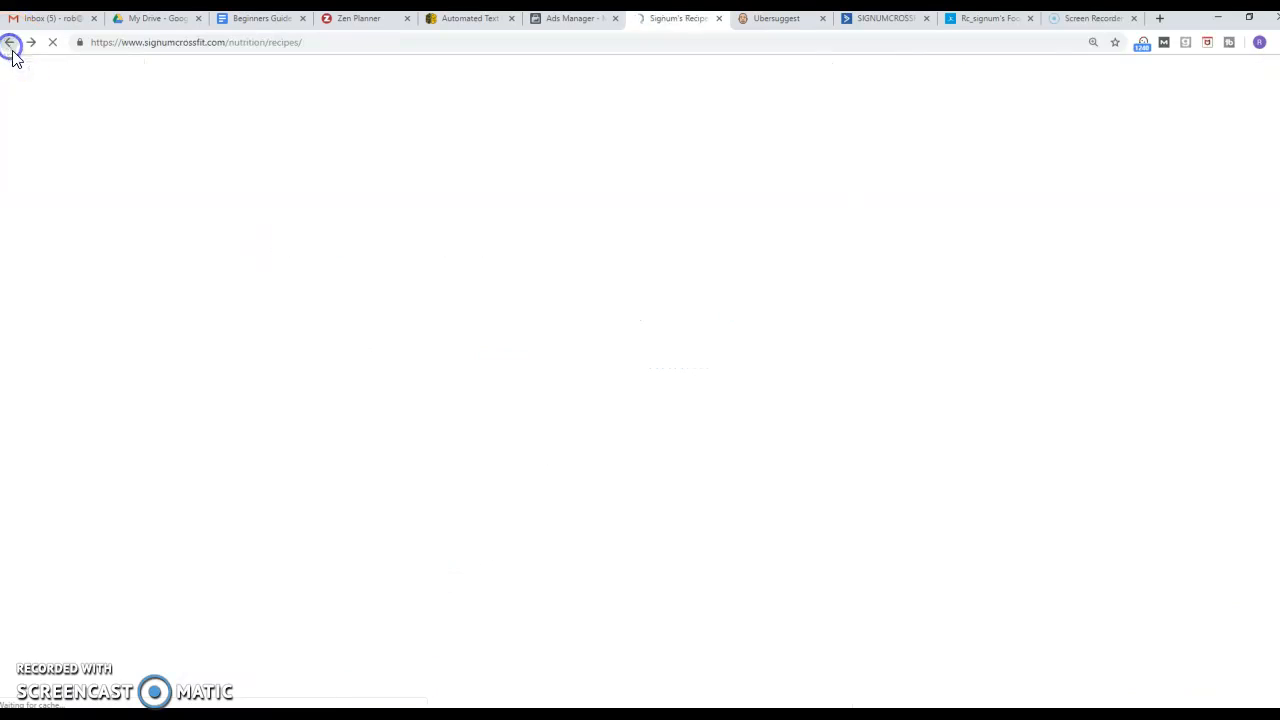
scroll(212, 224, "up", 5)
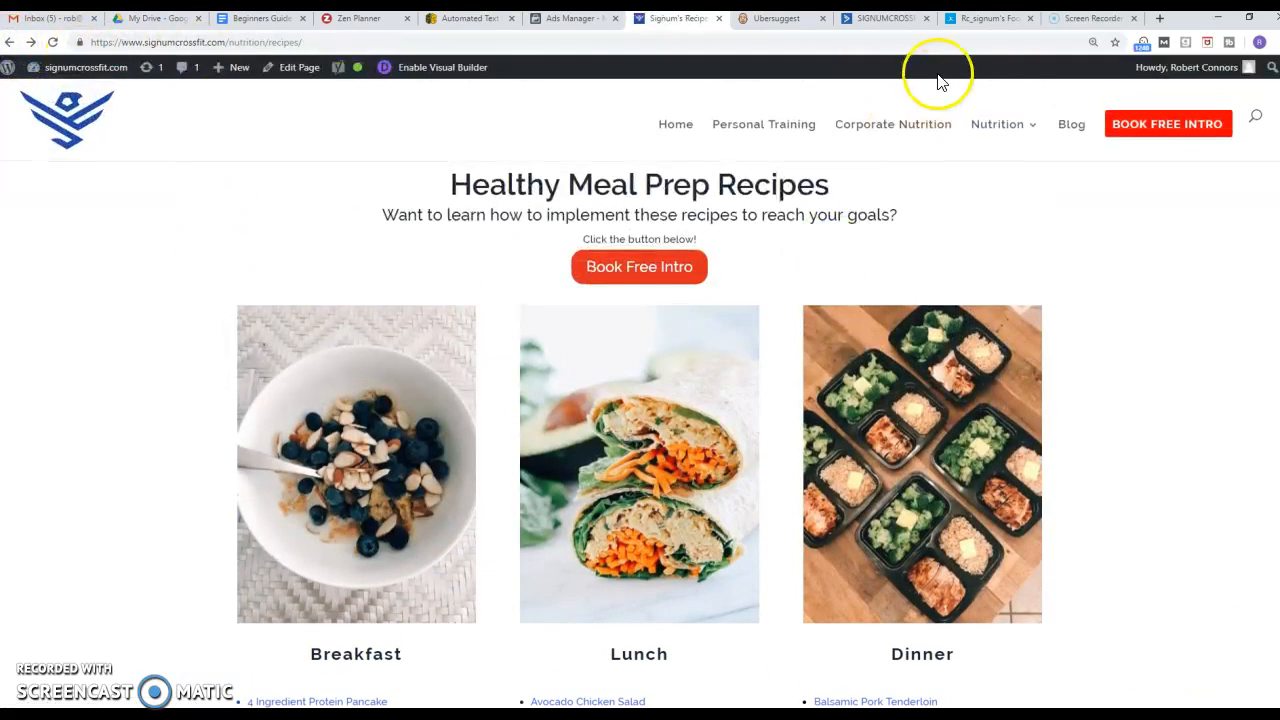
mouse_move(1000, 124)
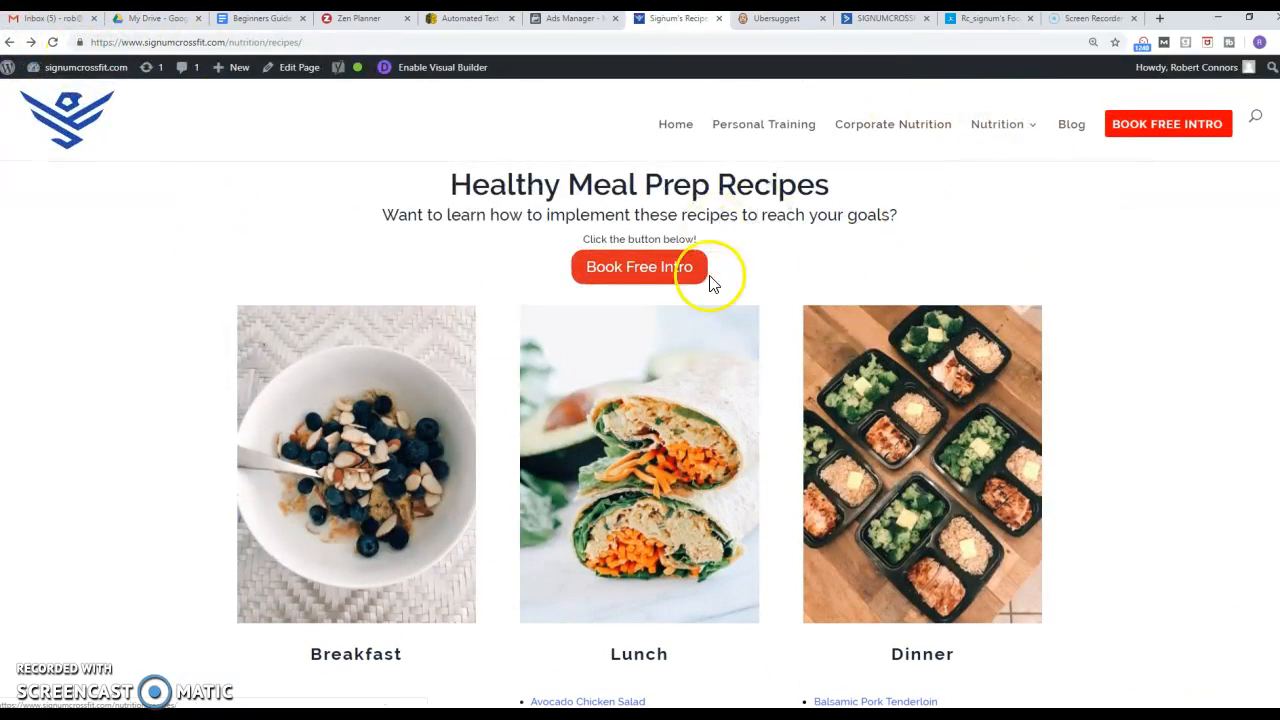
scroll(690, 310, "down", 4)
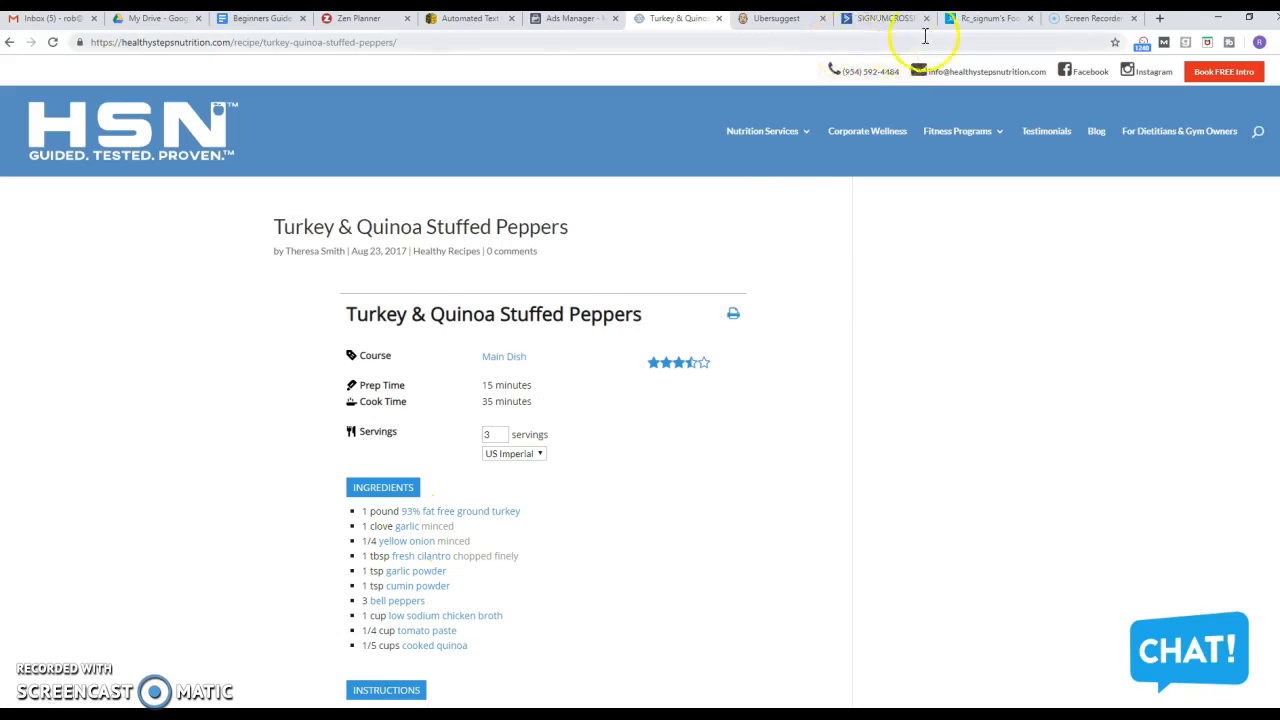
Step: Switch to the MyFitnessPal food diary and search for "Healthy Steps Nutrition" foods to add to Lunch
left_click(986, 22)
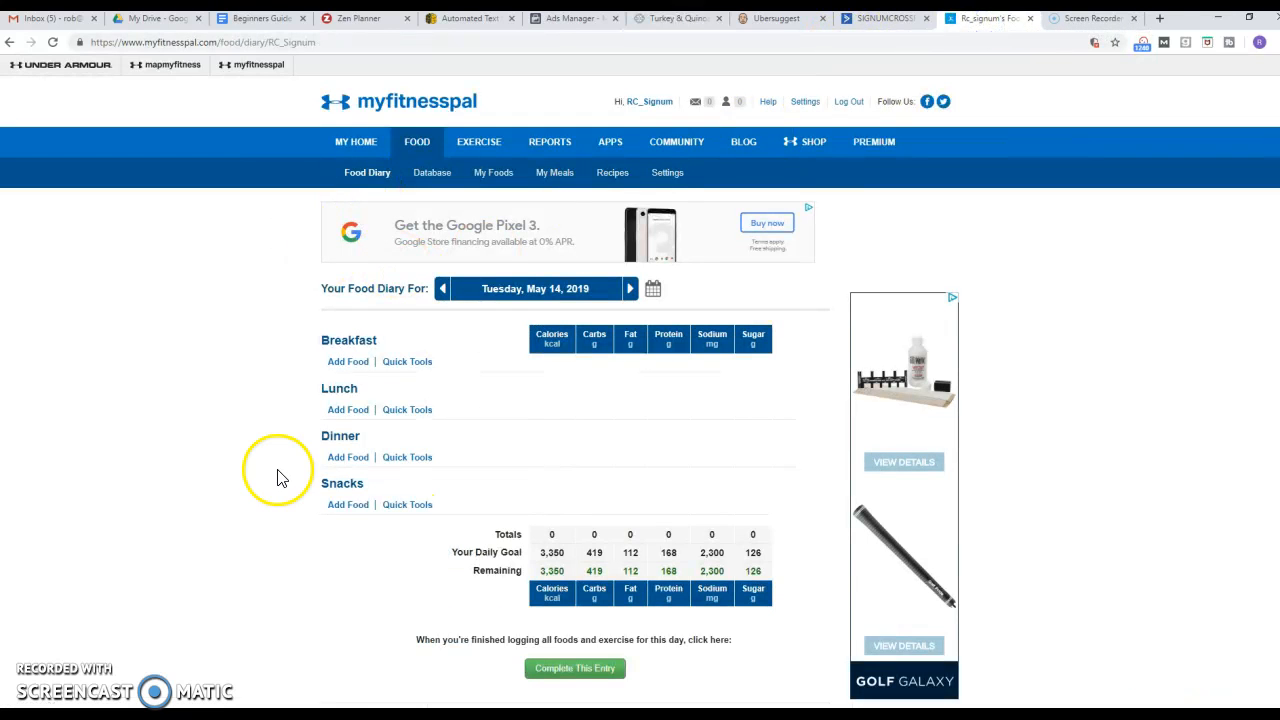
left_click(345, 414)
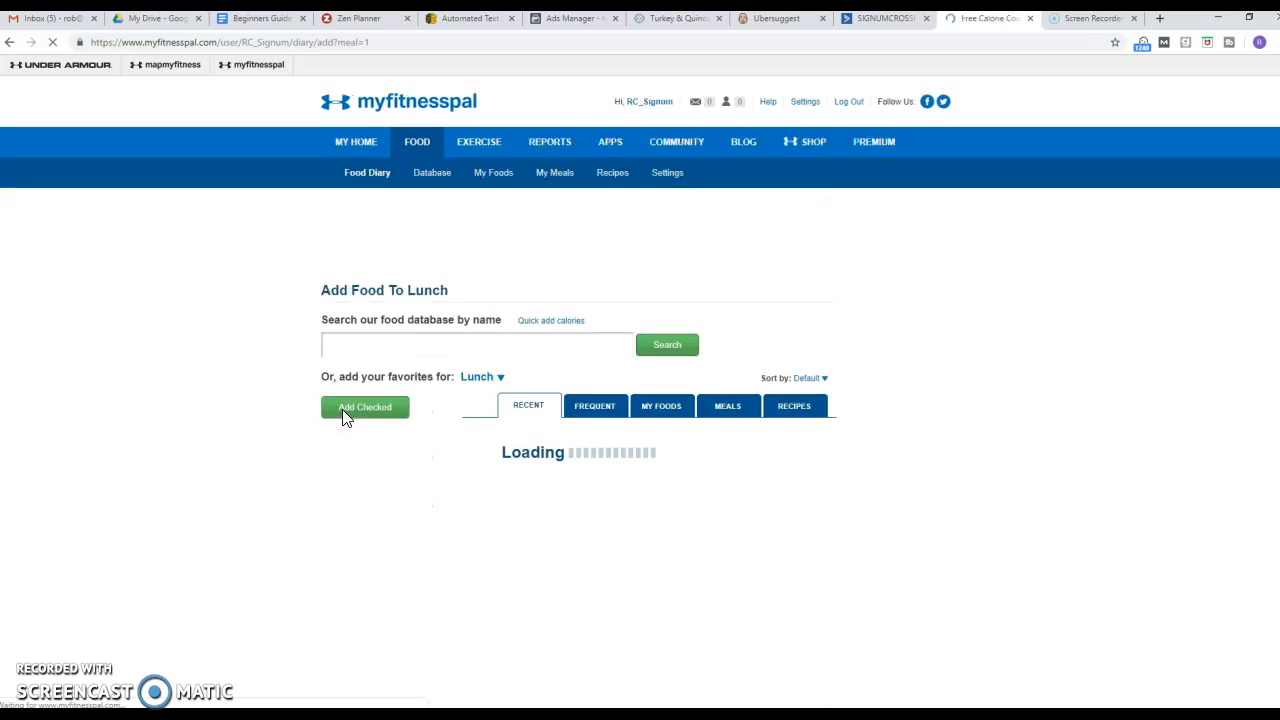
scroll(371, 557, "down", 3)
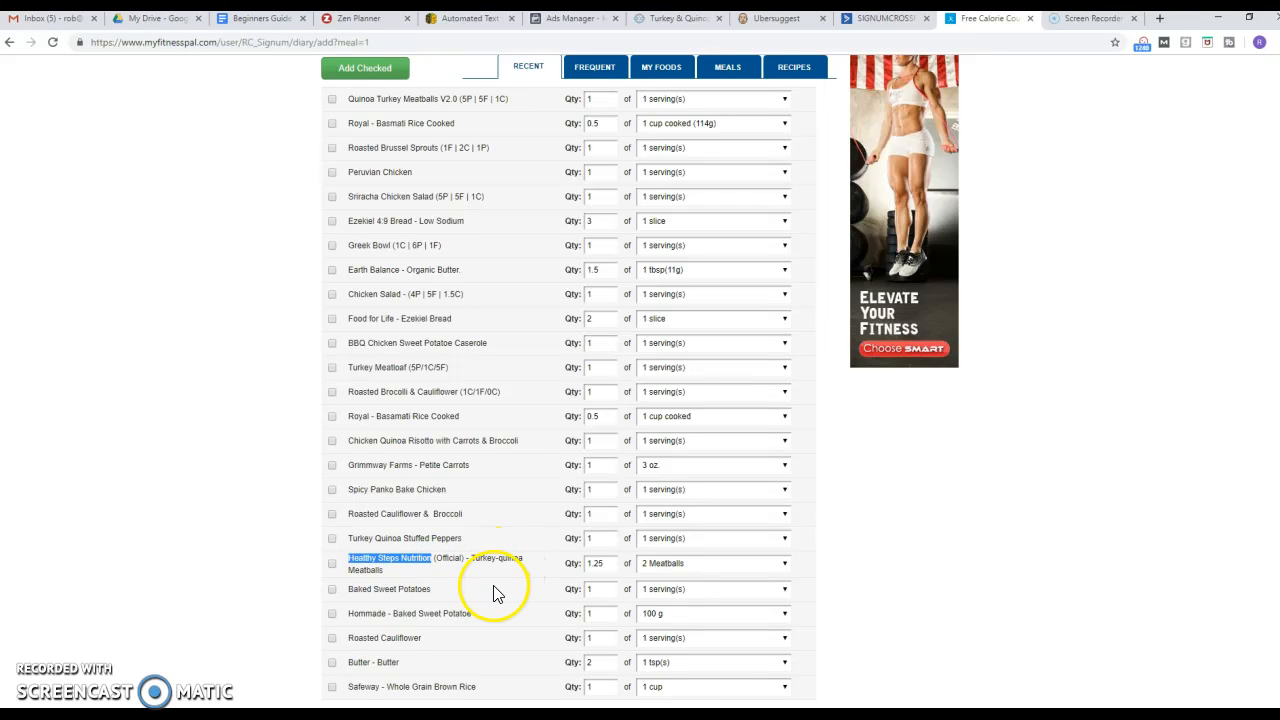
scroll(451, 537, "up", 3)
left_click(394, 343)
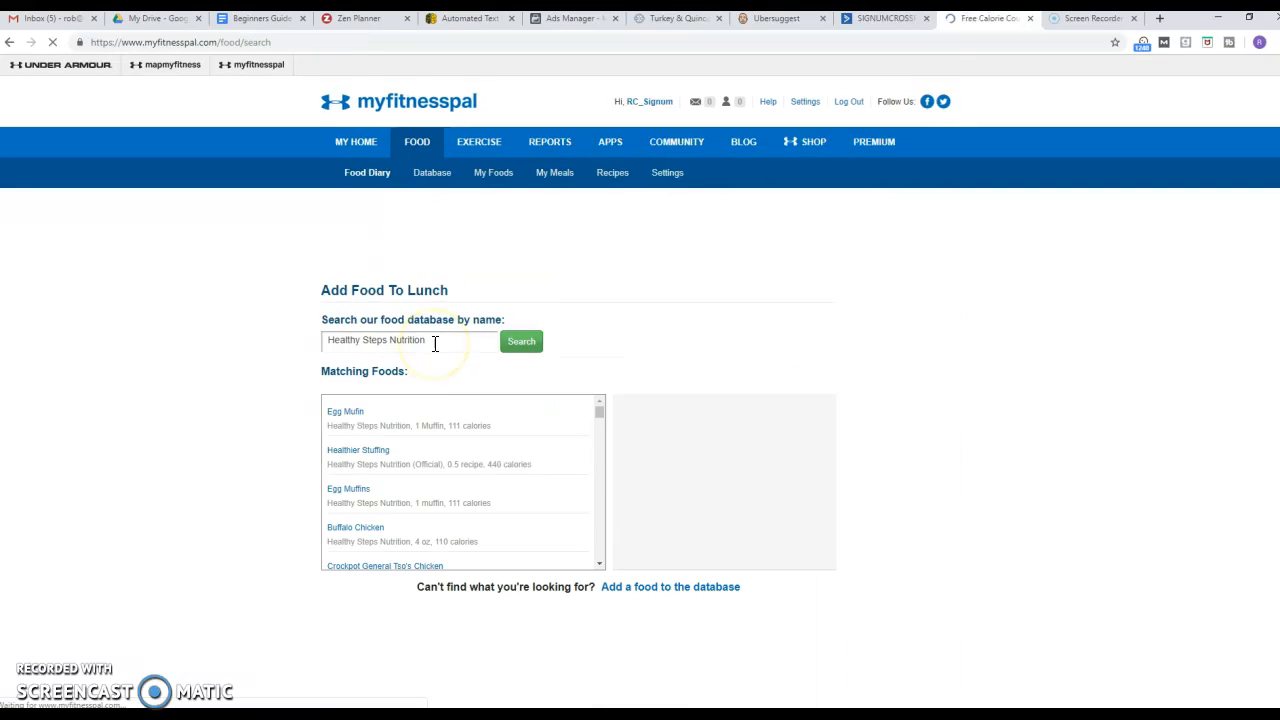
Step: Find the Healthy Steps Nutrition (Official) Turkey Quinoa Meatballs among the matching foods and add 1 meatball to Lunch
scroll(441, 477, "down", 1)
scroll(495, 515, "down", 5)
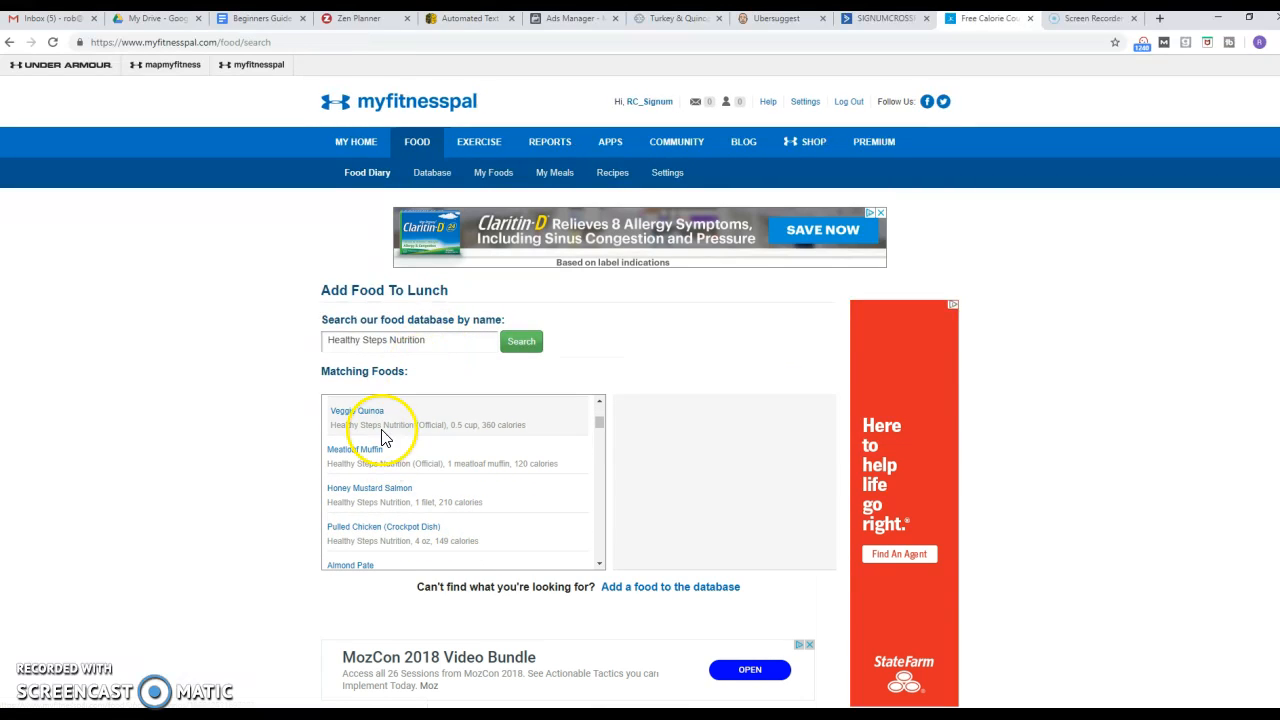
scroll(386, 540, "down", 3)
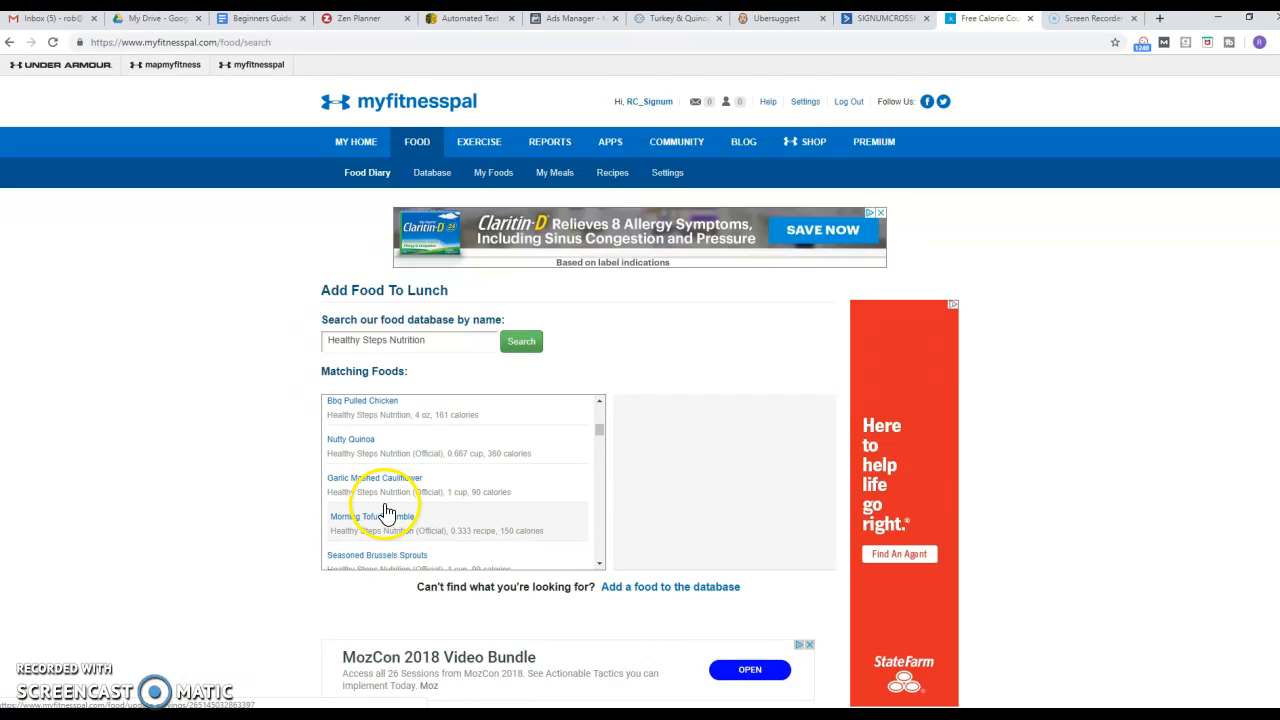
scroll(391, 505, "down", 1)
scroll(393, 518, "down", 4)
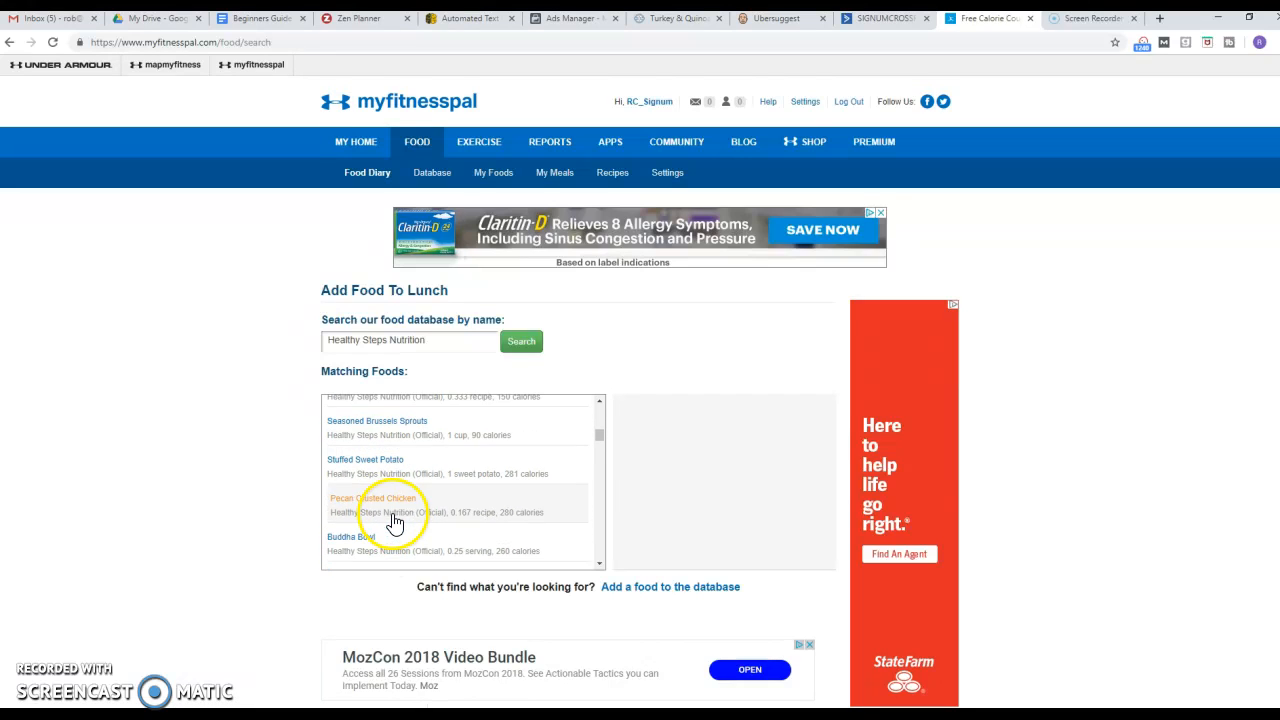
scroll(383, 527, "down", 4)
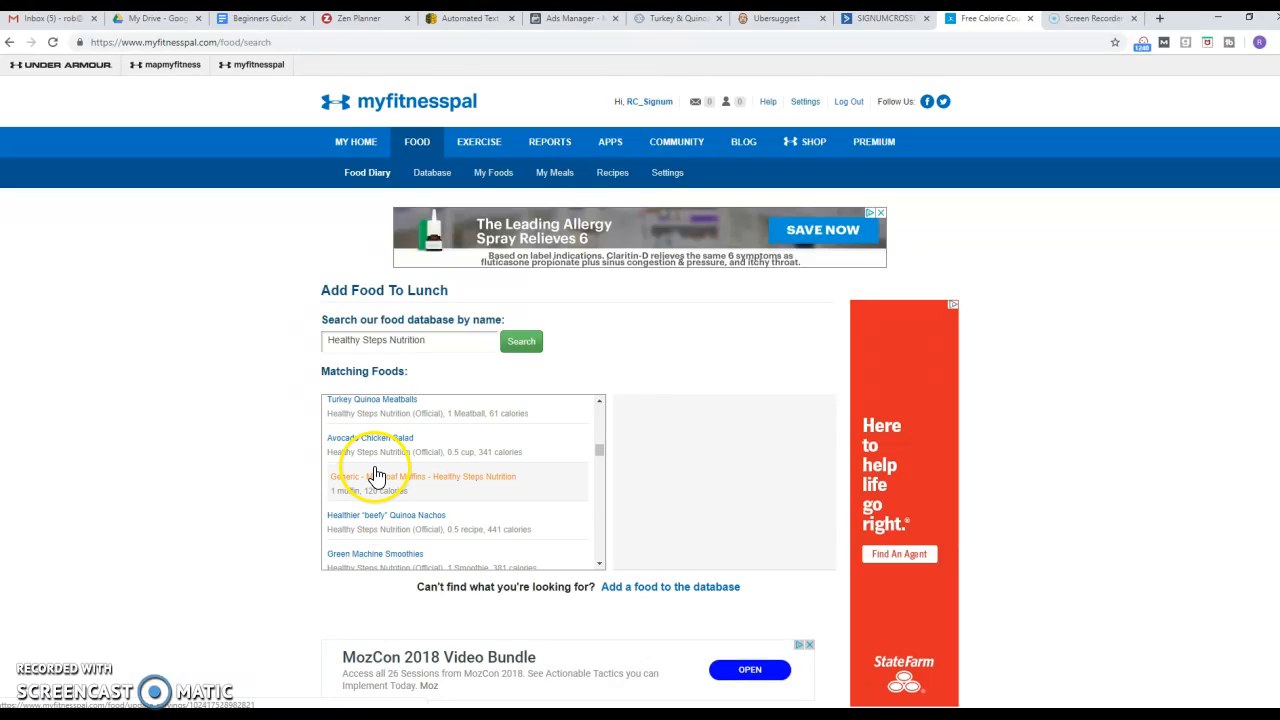
left_click(381, 409)
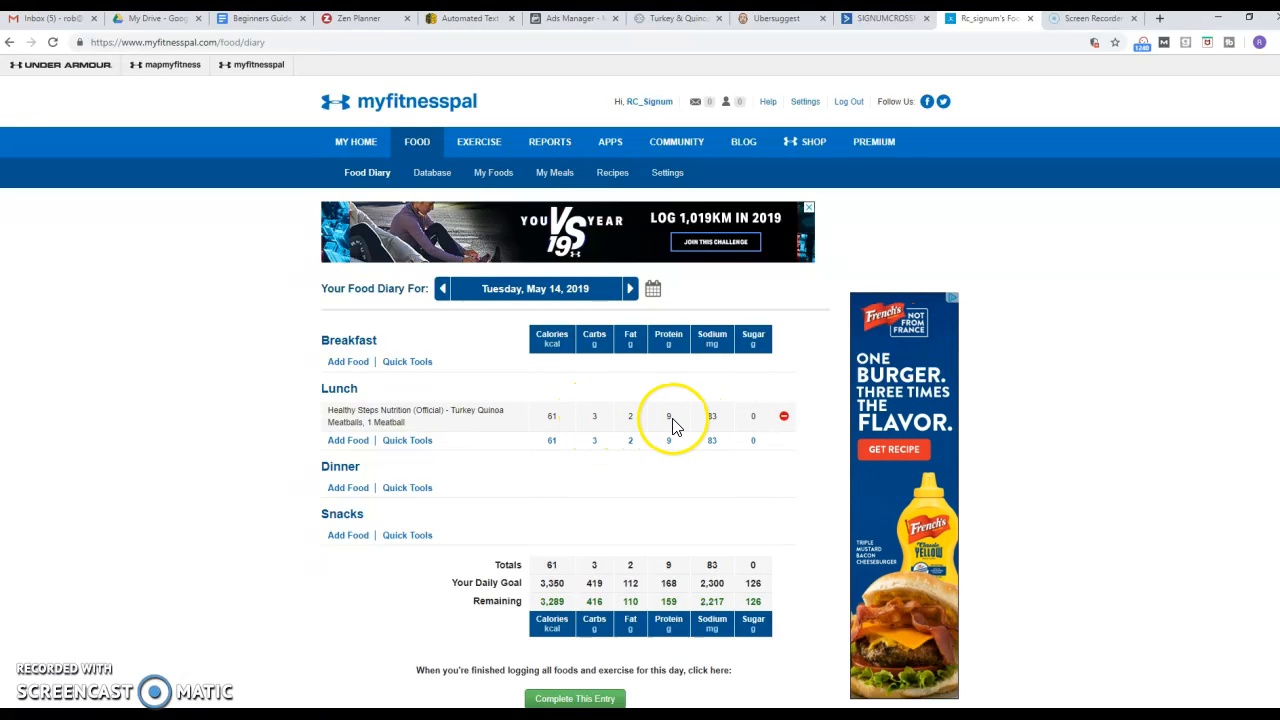
Step: Change the Turkey Quinoa Meatballs lunch entry to 2 servings of 1 Meatball and save it
left_click(380, 424)
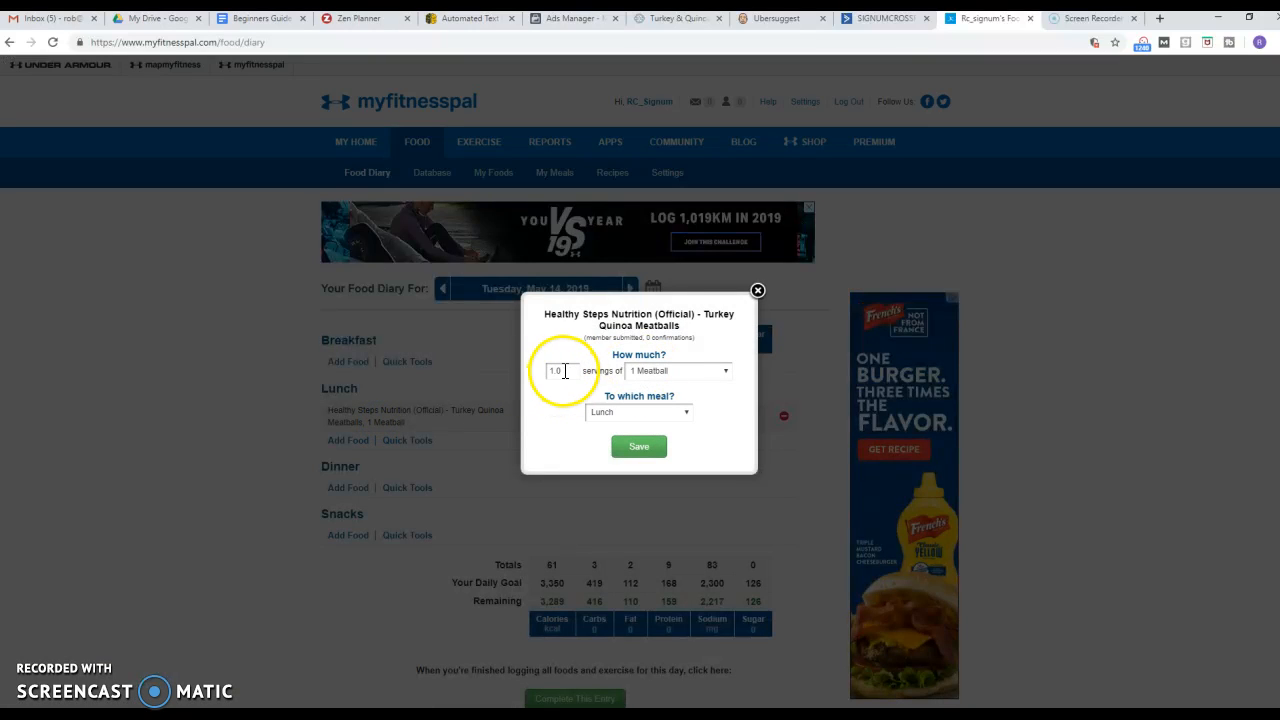
type("2")
left_click(648, 450)
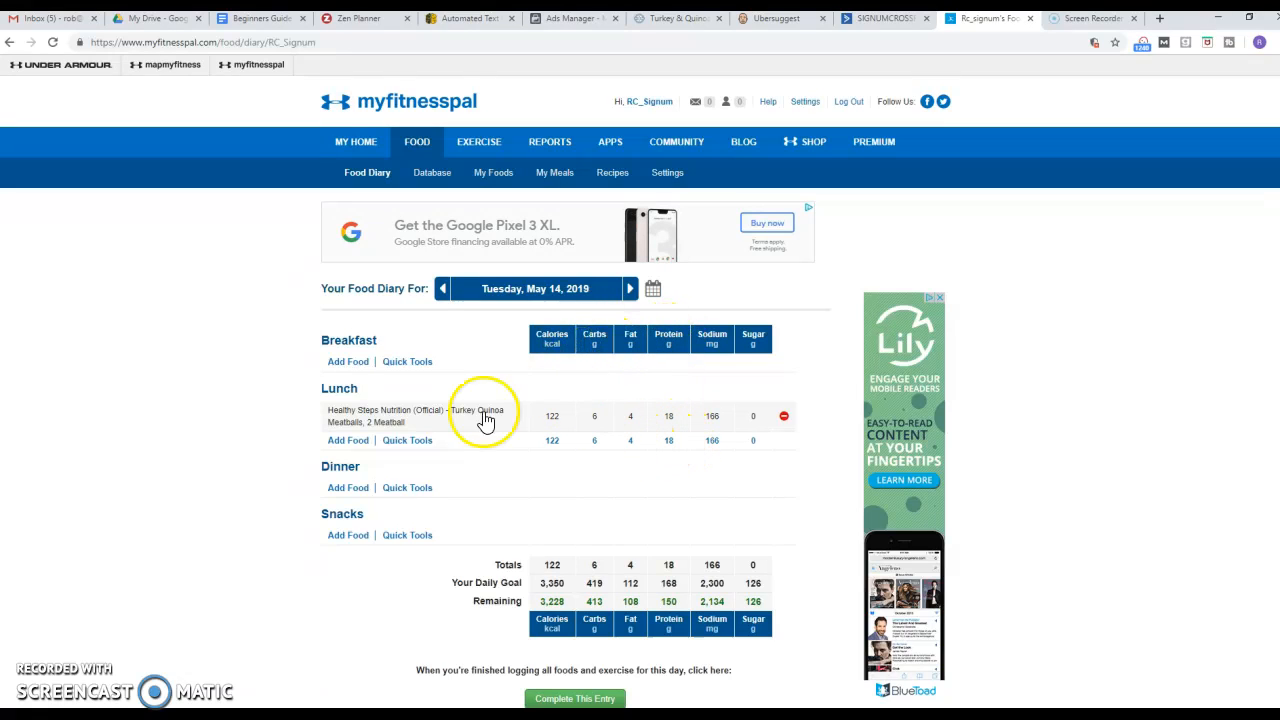
Step: Start adding another food to Lunch and search the food database for "steamed brocoli"
left_click(336, 437)
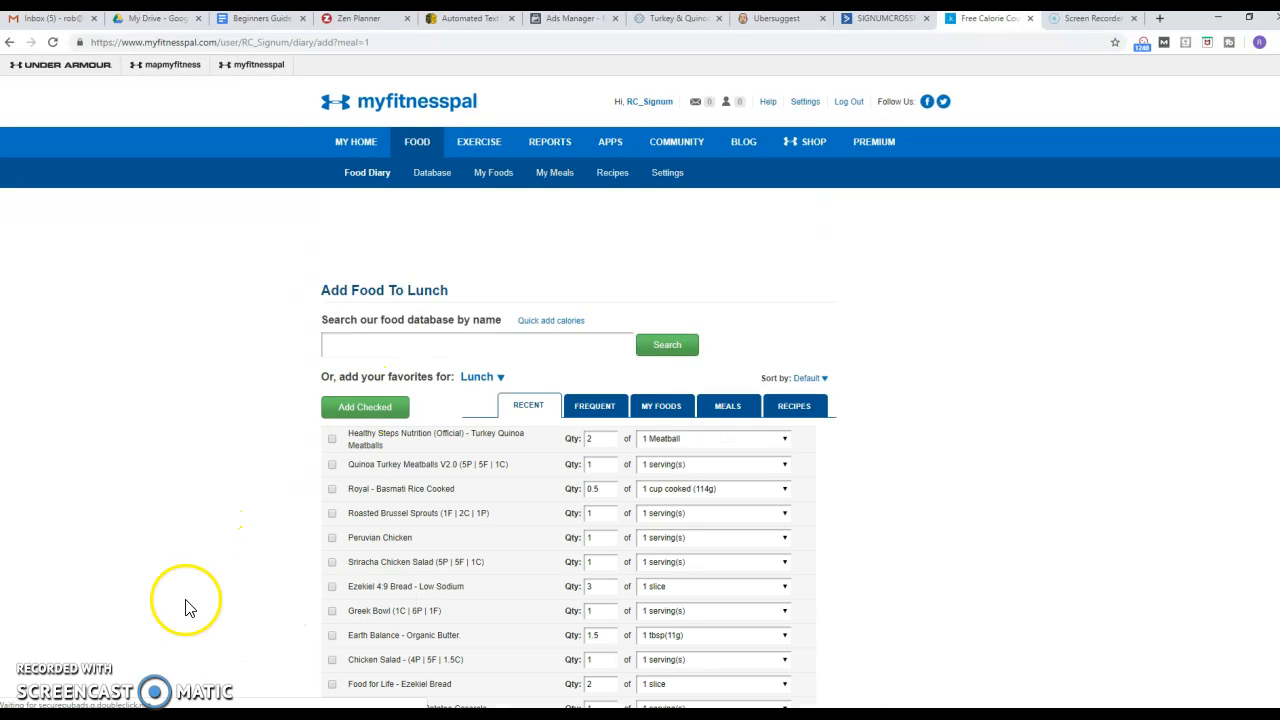
scroll(371, 586, "down", 7)
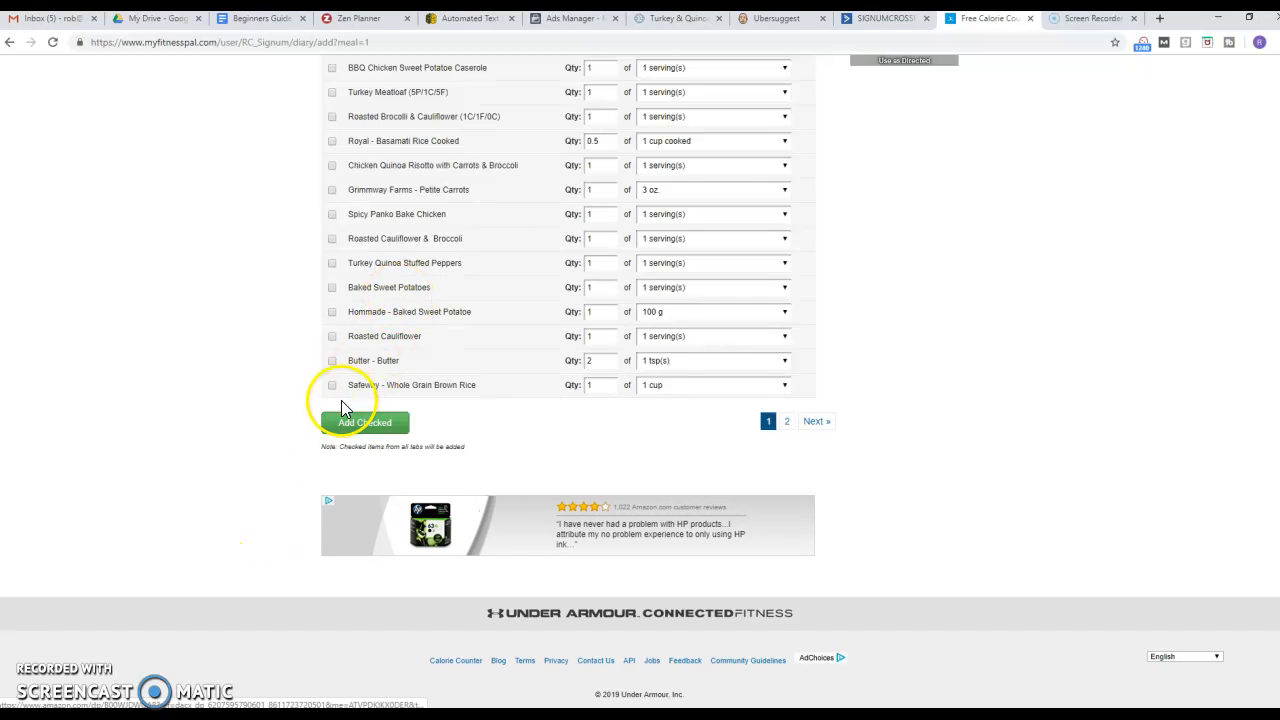
scroll(323, 428, "up", 7)
left_click(372, 339)
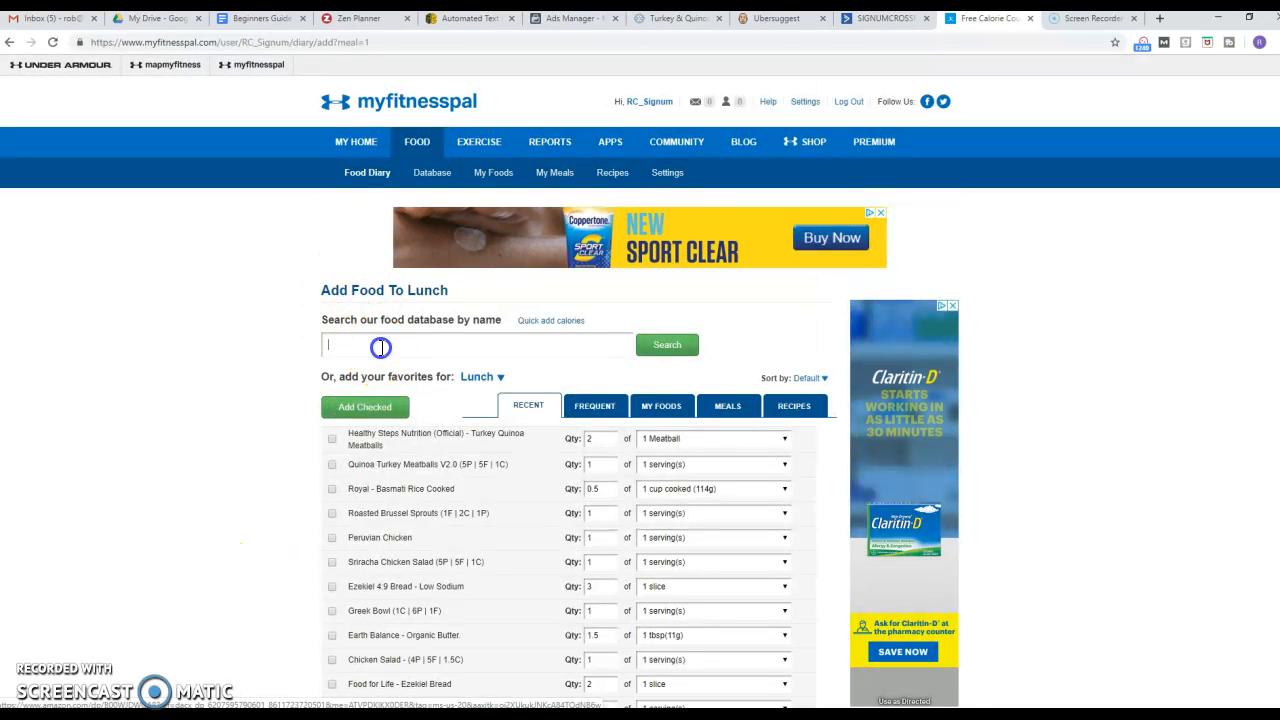
type("steamed broccoli")
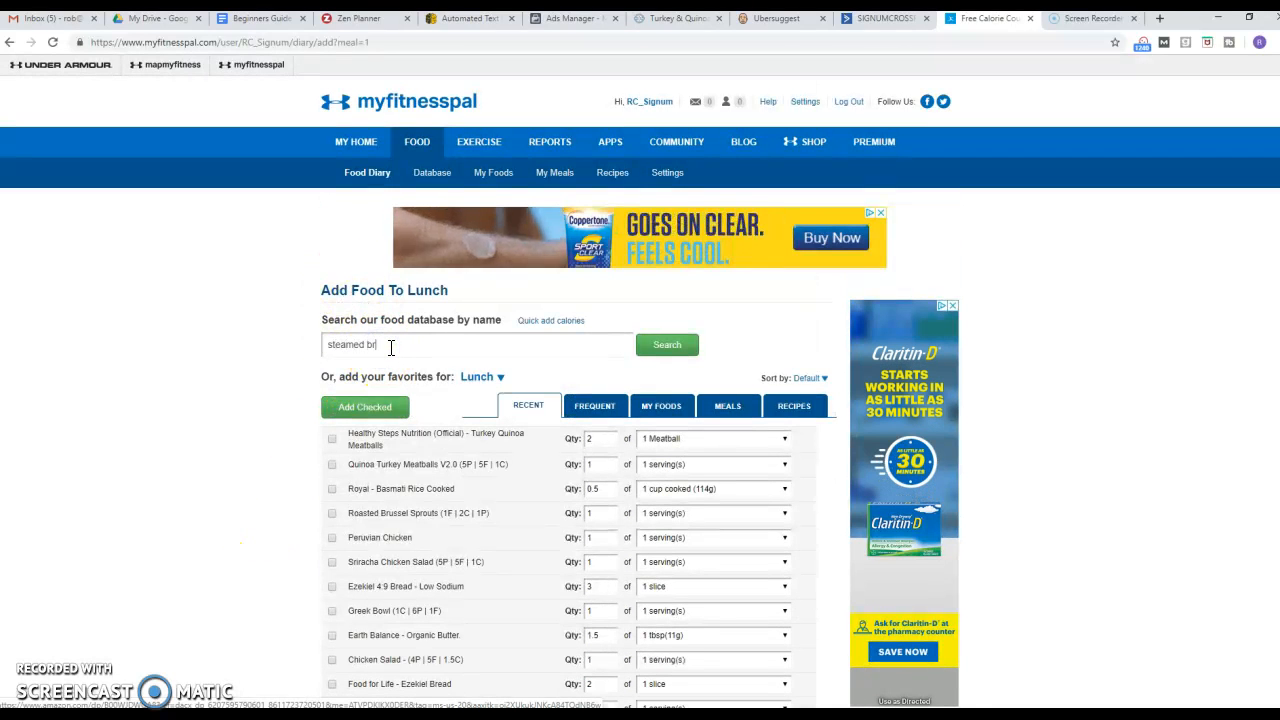
key("Return")
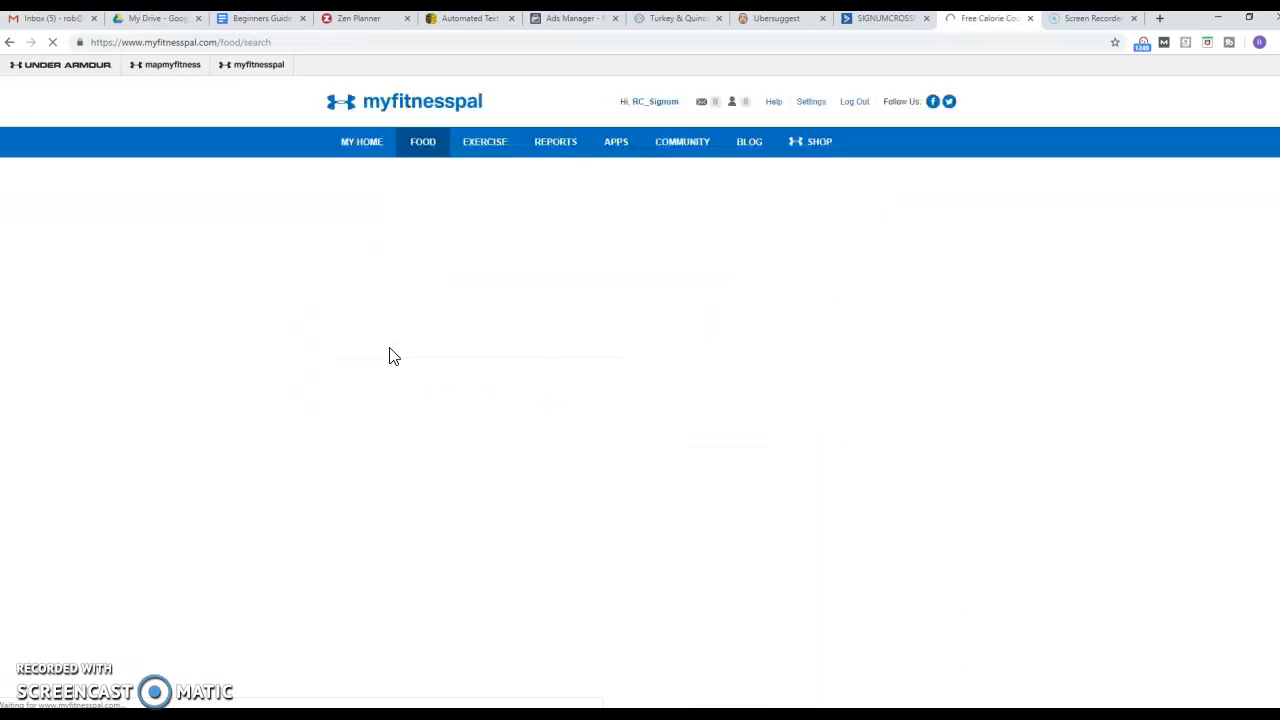
Step: Add Generic - Fresh Steamed Brocoli to Lunch with a serving size of 1 Cup
left_click(386, 427)
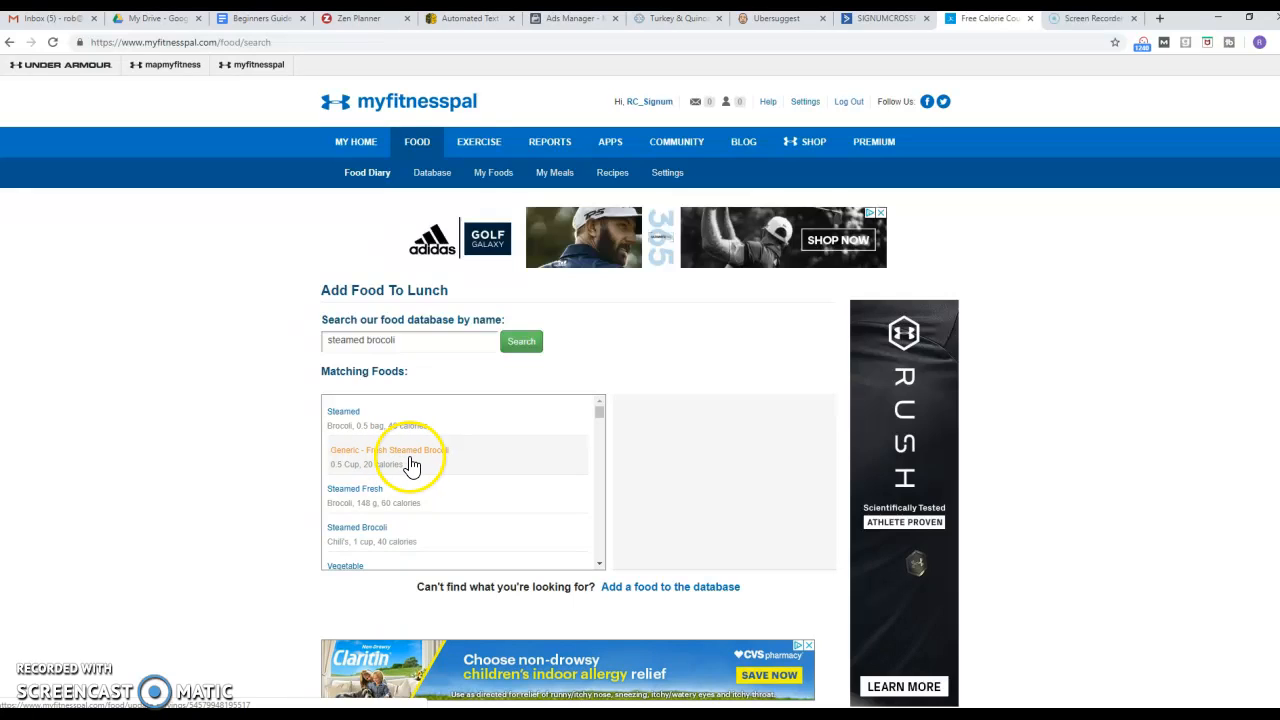
left_click(412, 463)
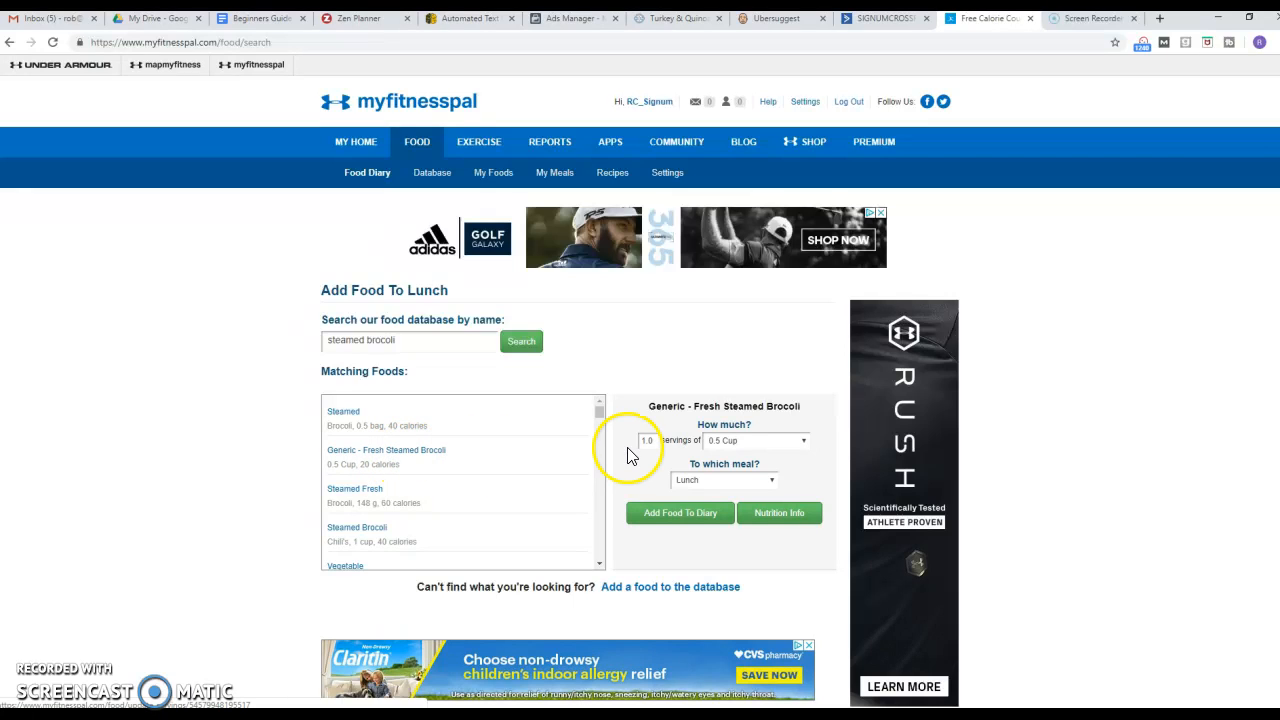
left_click(751, 441)
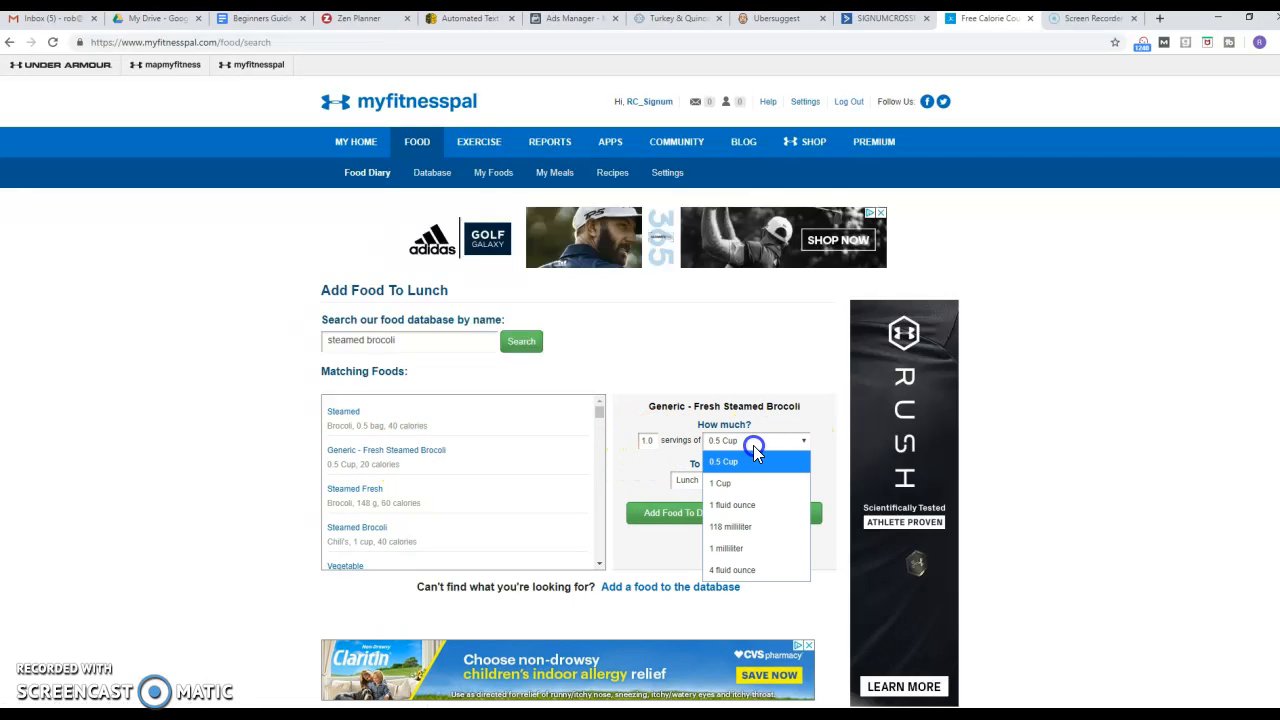
left_click(751, 486)
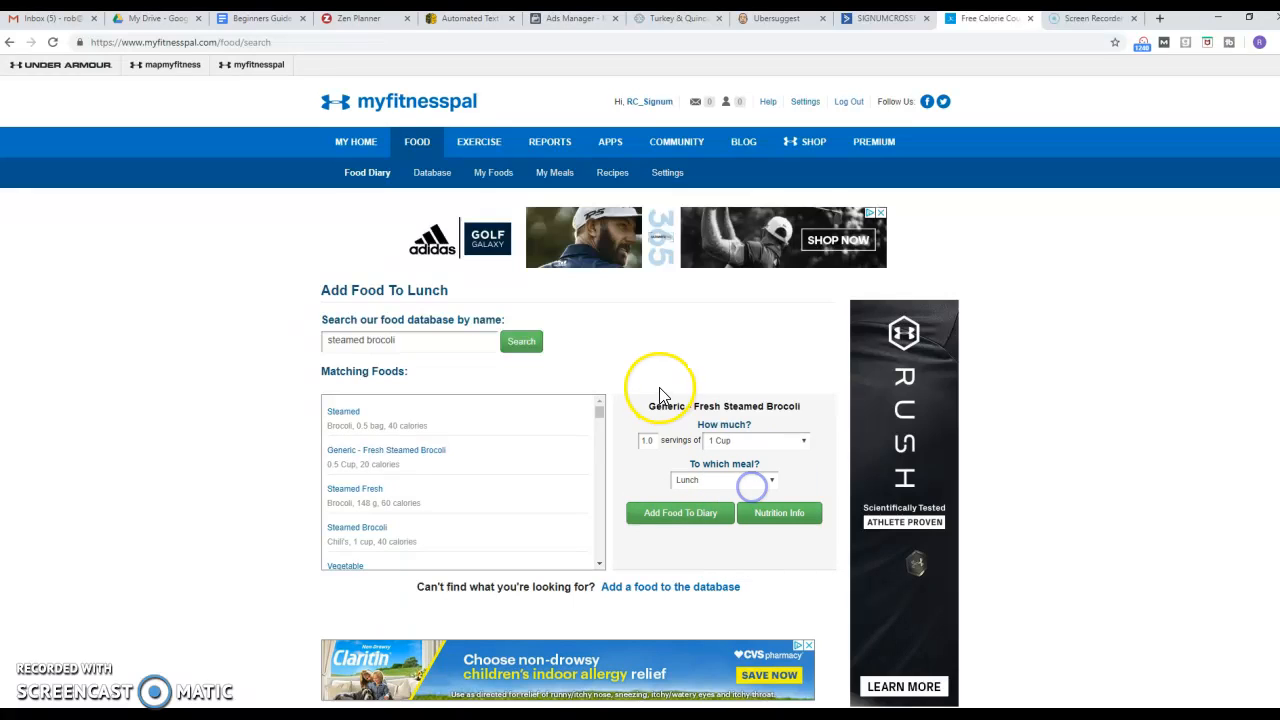
left_click(680, 514)
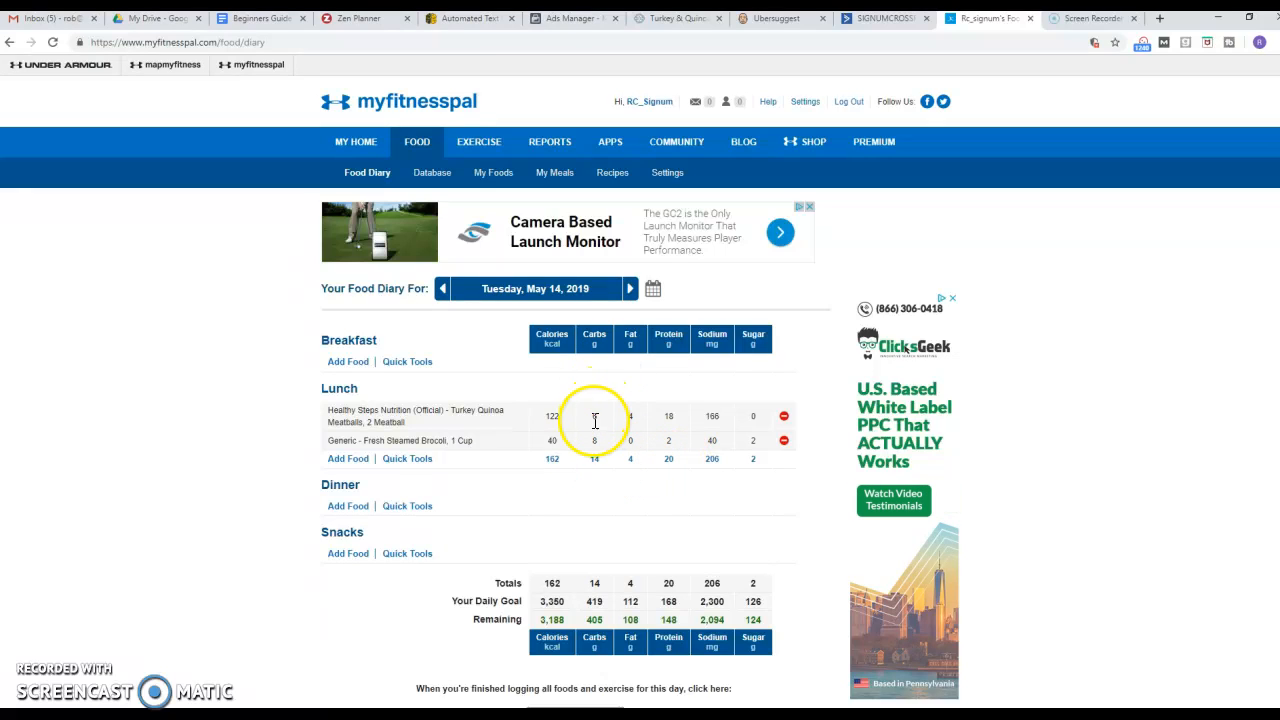
Step: Start adding another food to Lunch and search the food database for "quinoa"
left_click(355, 460)
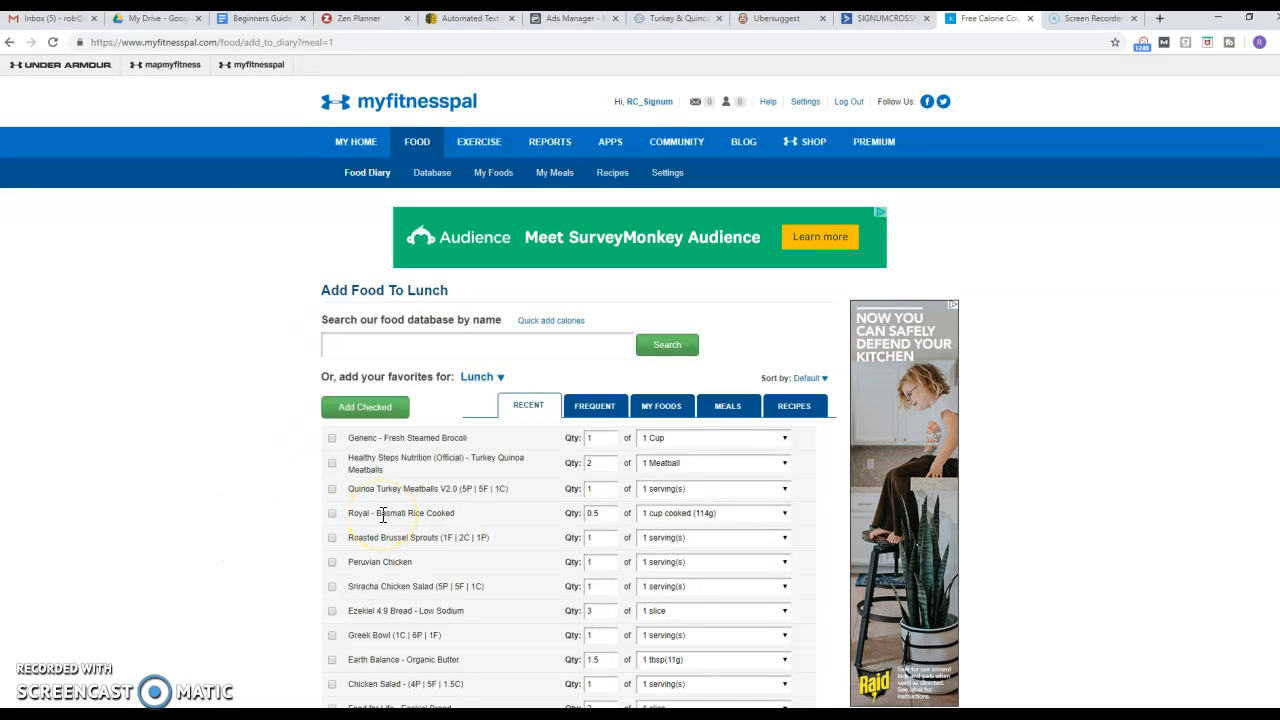
left_click(387, 346)
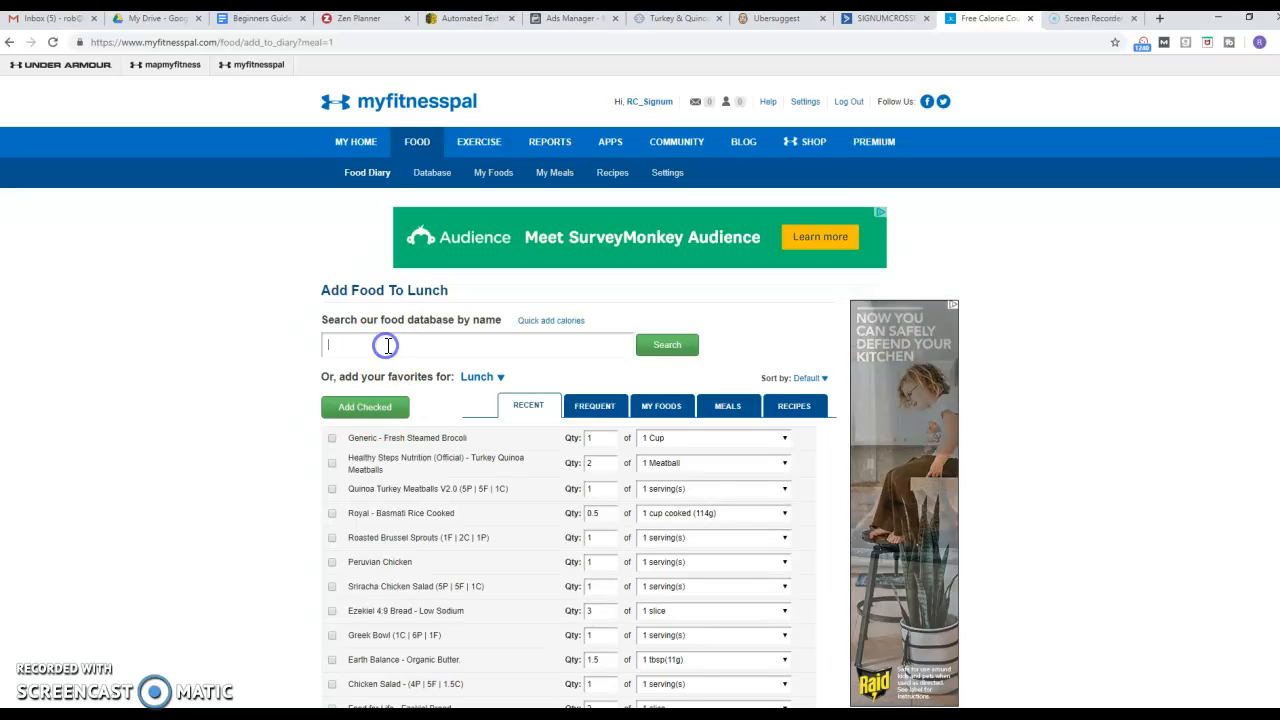
type("q")
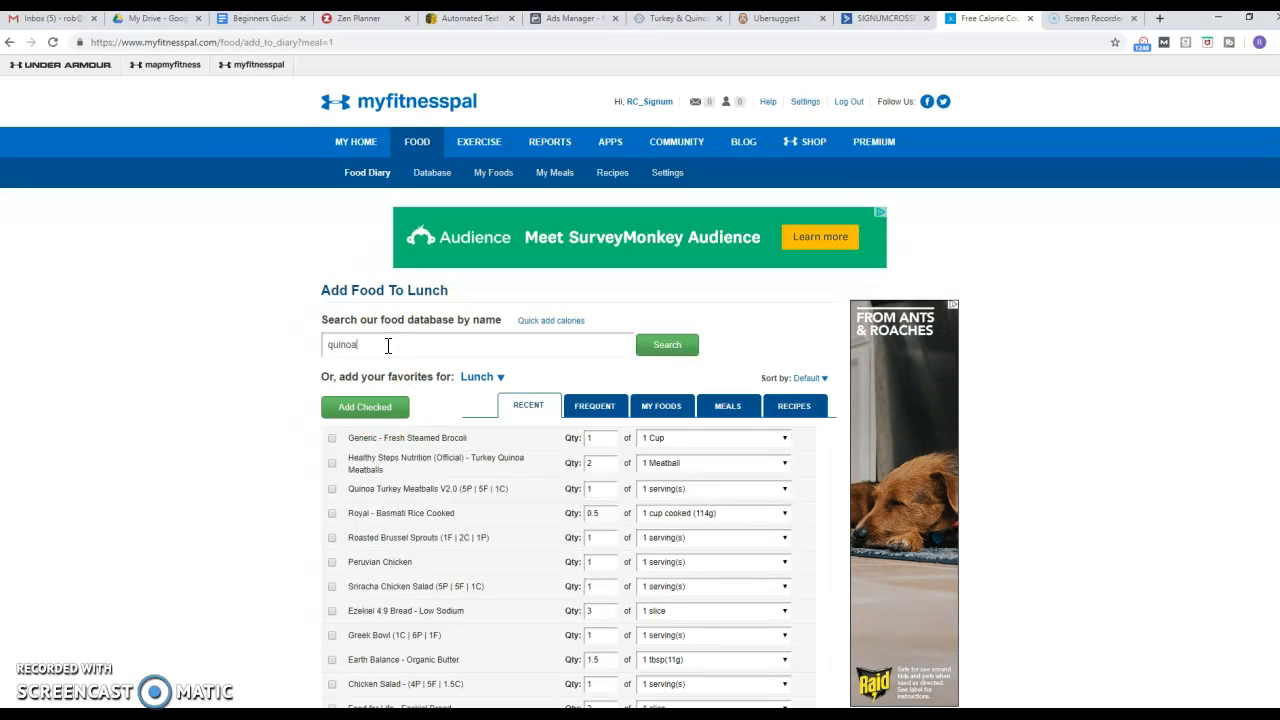
type("uinoa")
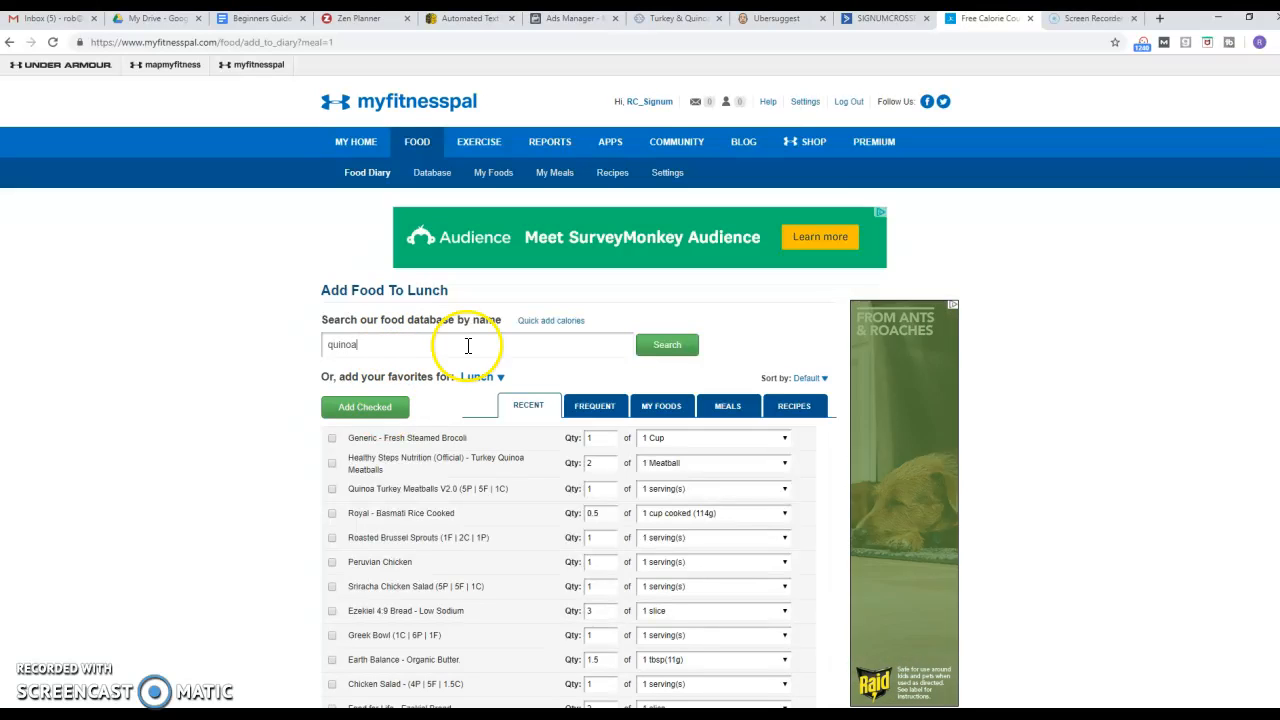
left_click(668, 345)
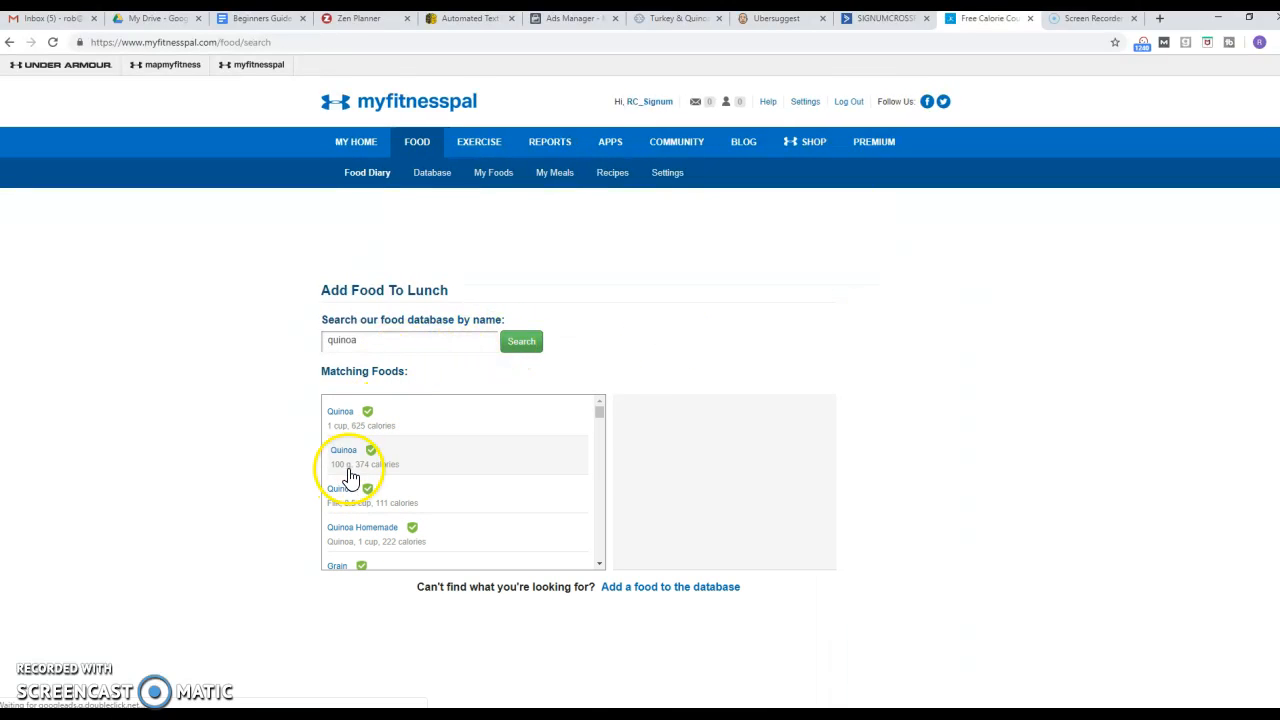
Step: Select the first Quinoa match, measured by 1 cup, and set its amount to .5 servings
left_click(345, 413)
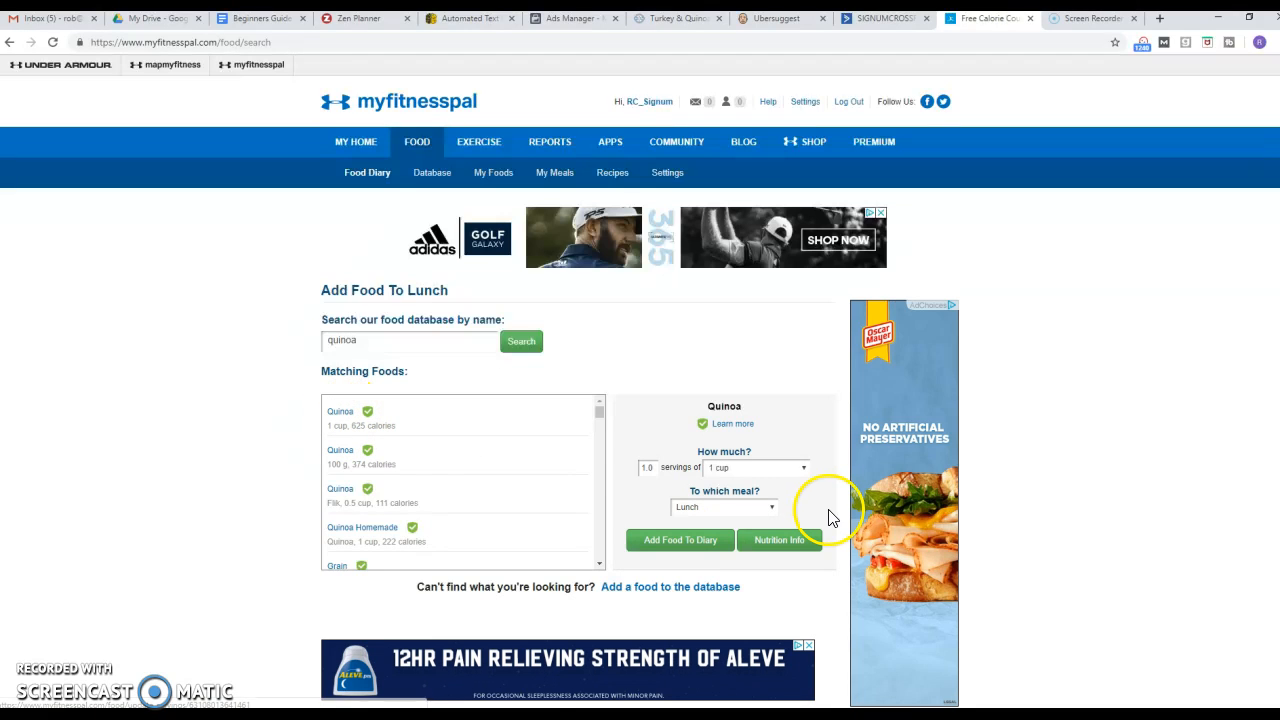
left_click(791, 466)
left_click(791, 467)
left_click(653, 468)
double_click(647, 467)
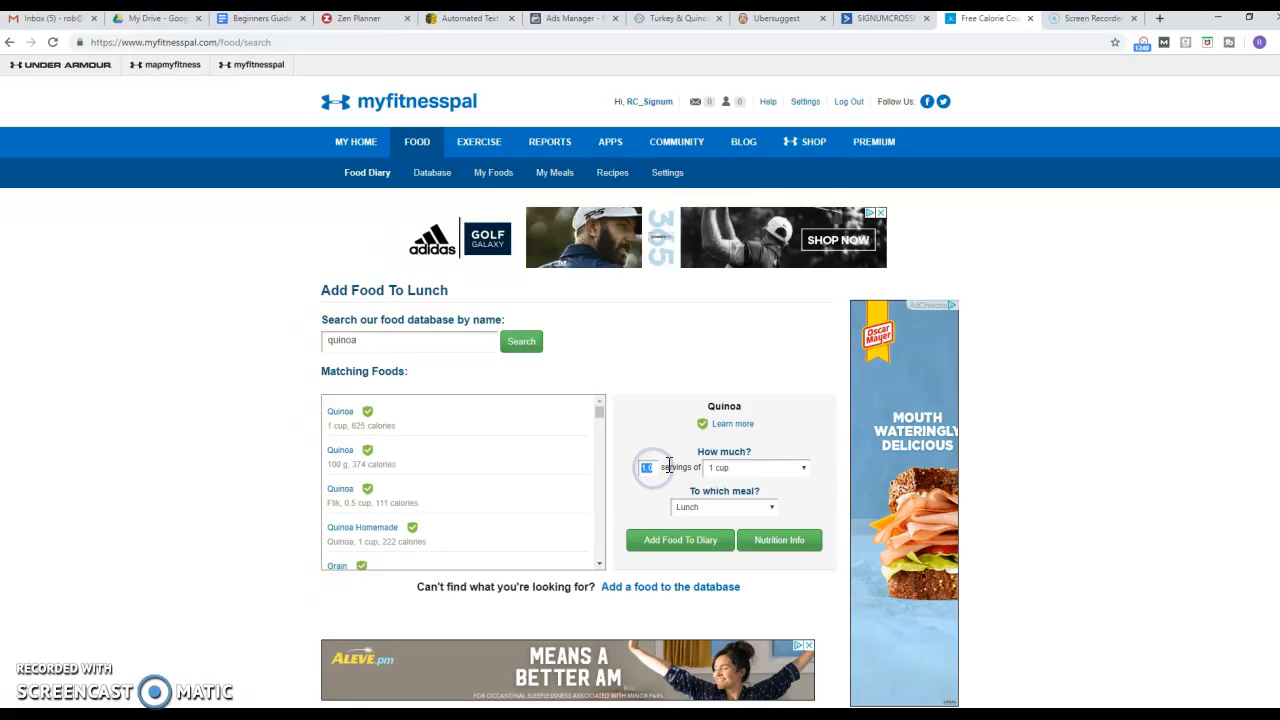
type(".5")
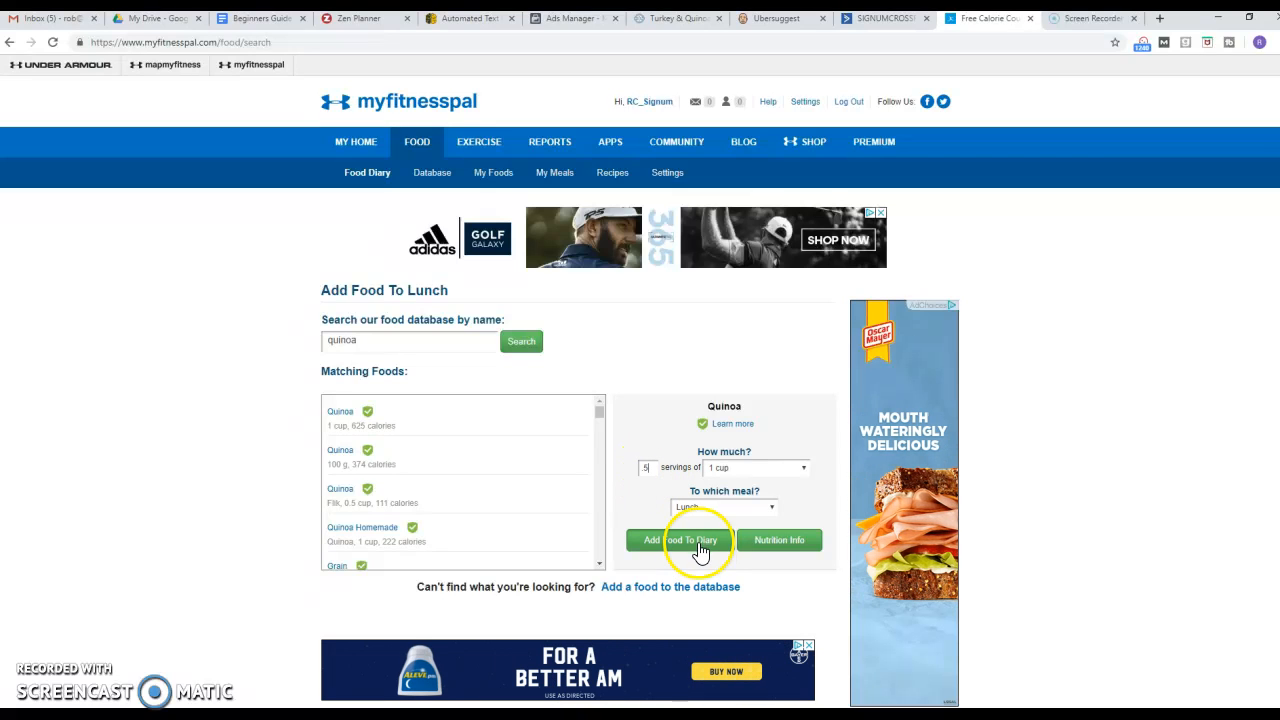
Step: Add the selected quinoa to Lunch in the food diary and remove that entry again
scroll(450, 477, "down", 2)
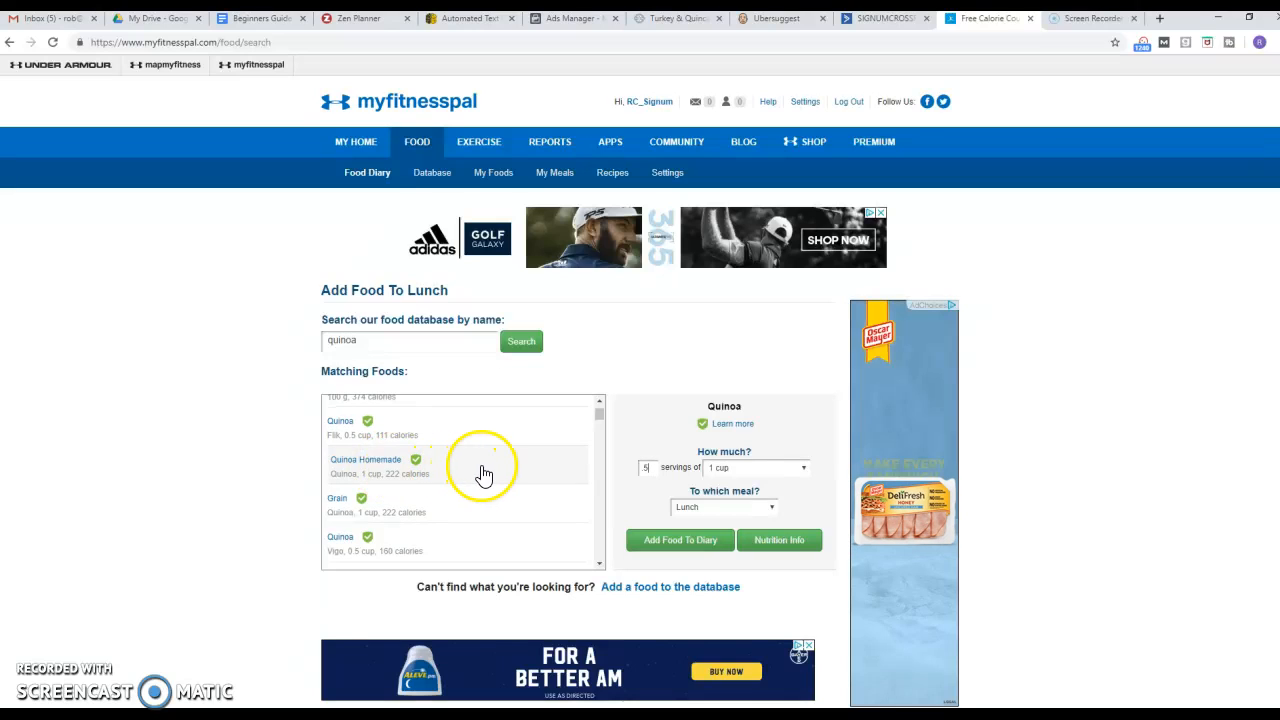
scroll(485, 472, "down", 2)
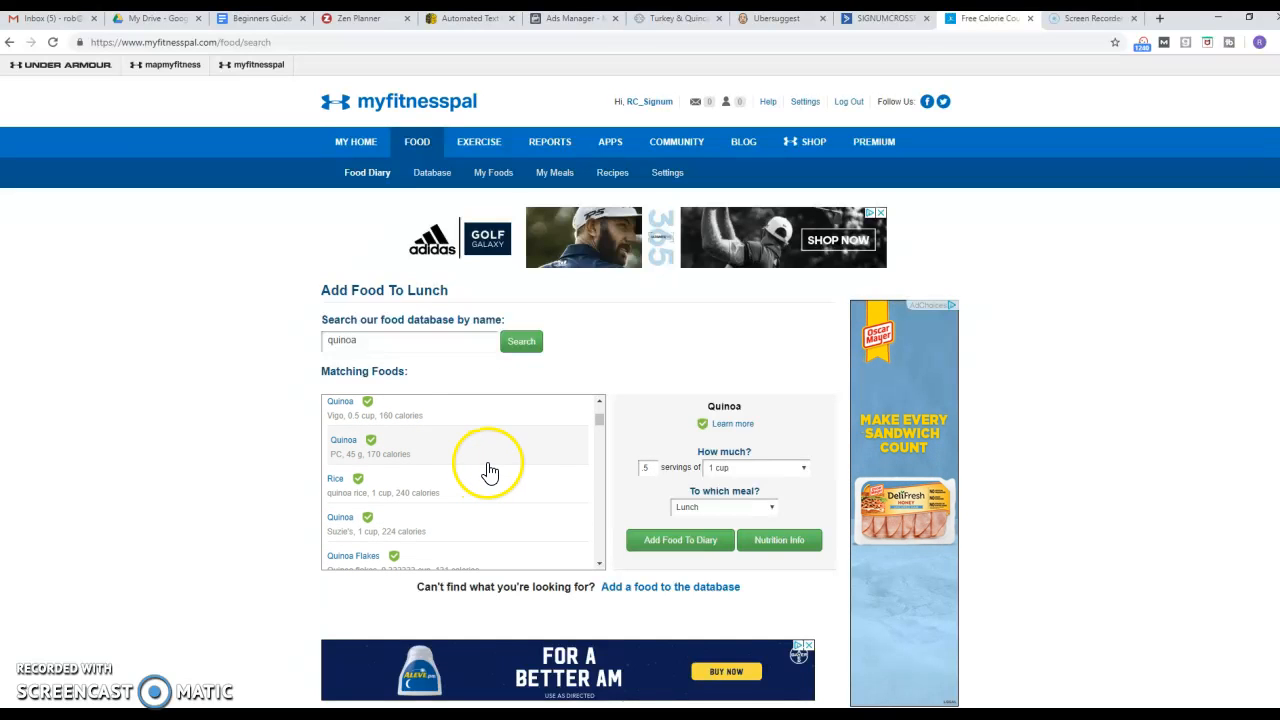
scroll(489, 472, "down", 3)
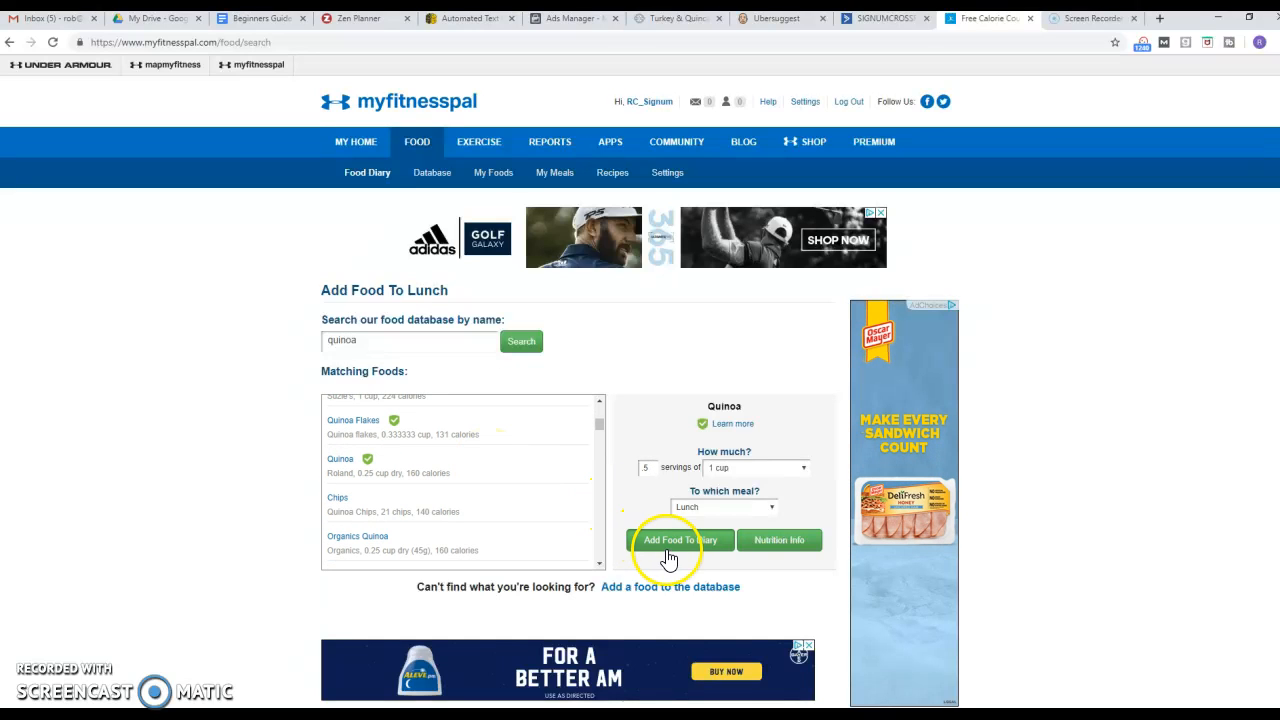
left_click(666, 540)
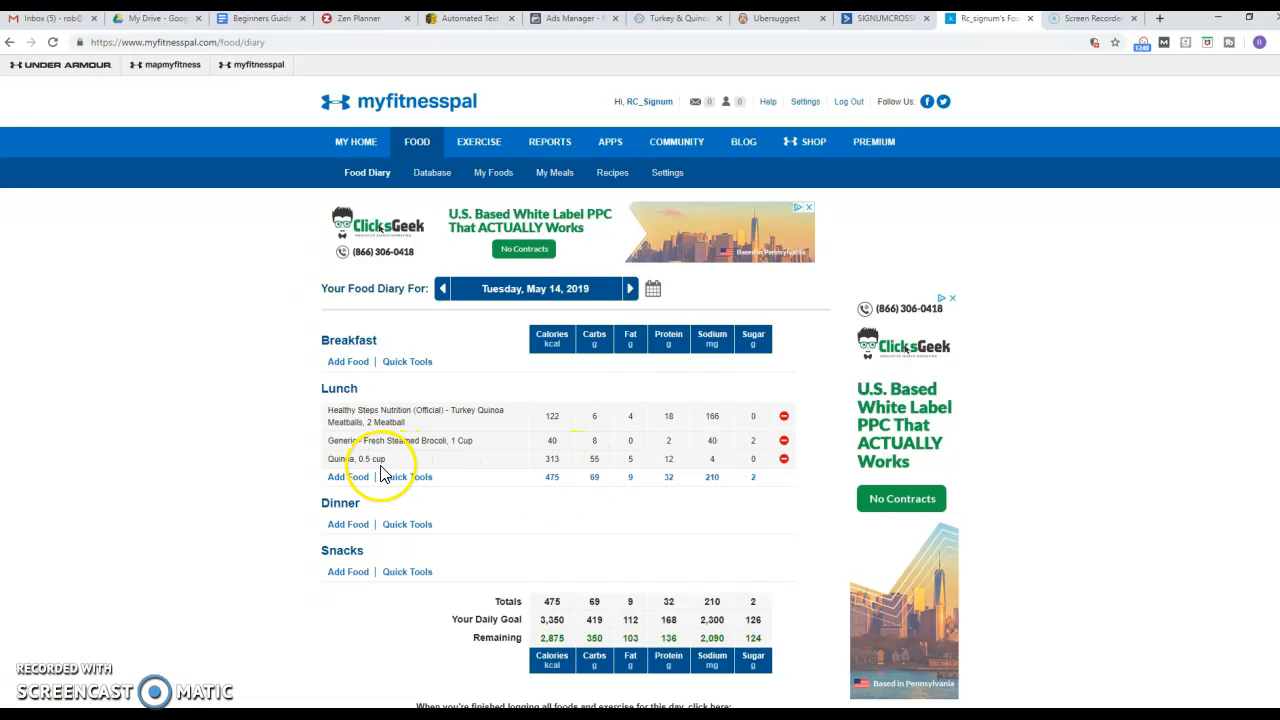
left_click(784, 459)
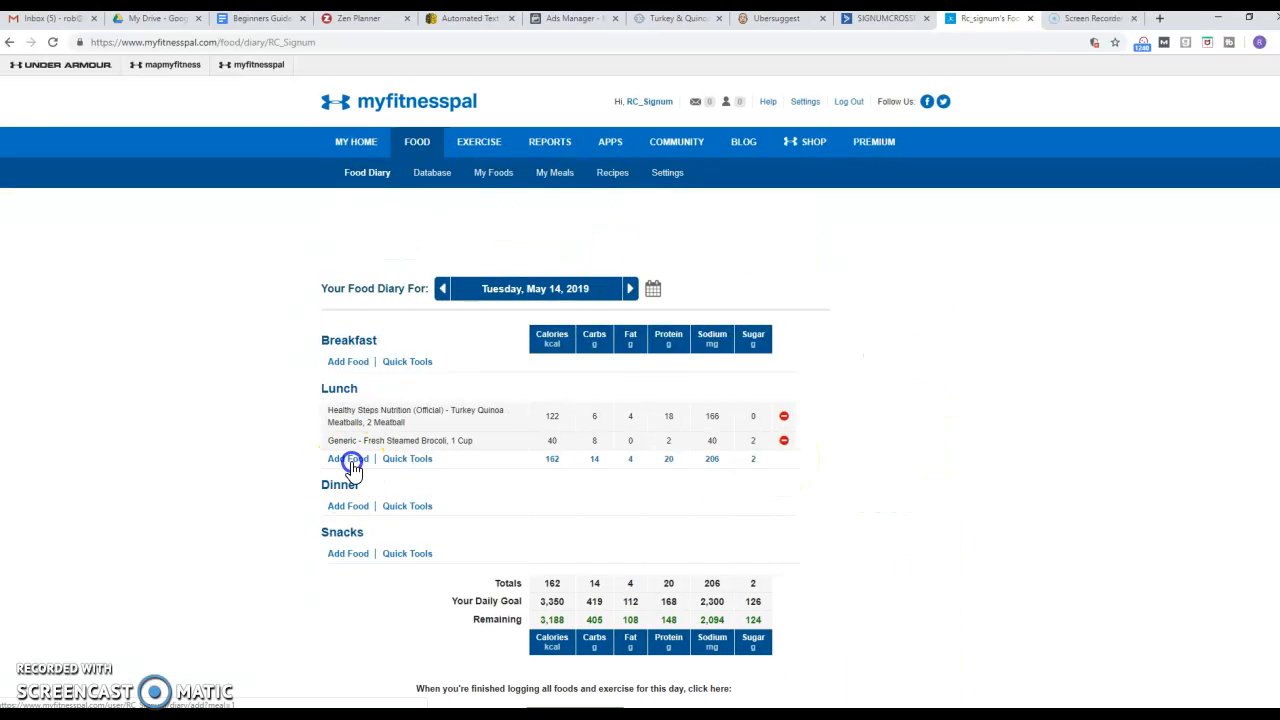
Step: Start adding another food to Lunch and search the food database for "quinoa cooked"
left_click(347, 458)
left_click(396, 345)
type("quinoa cooked")
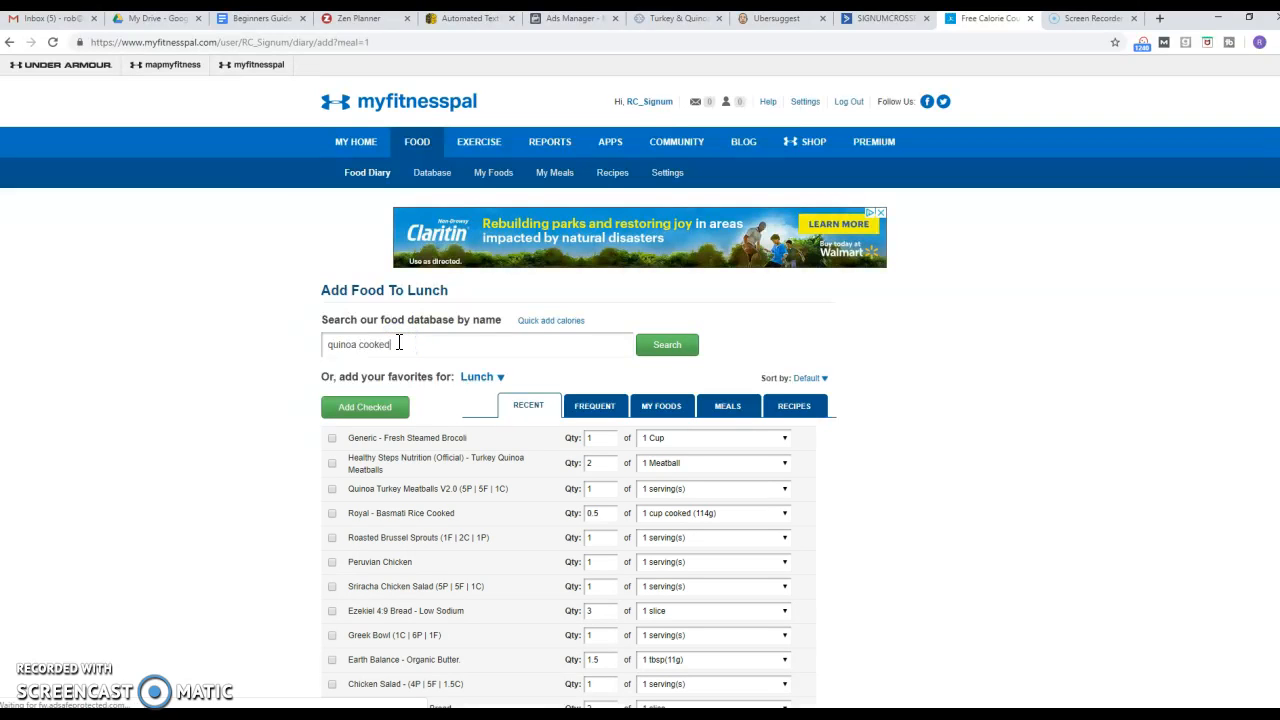
key("Return")
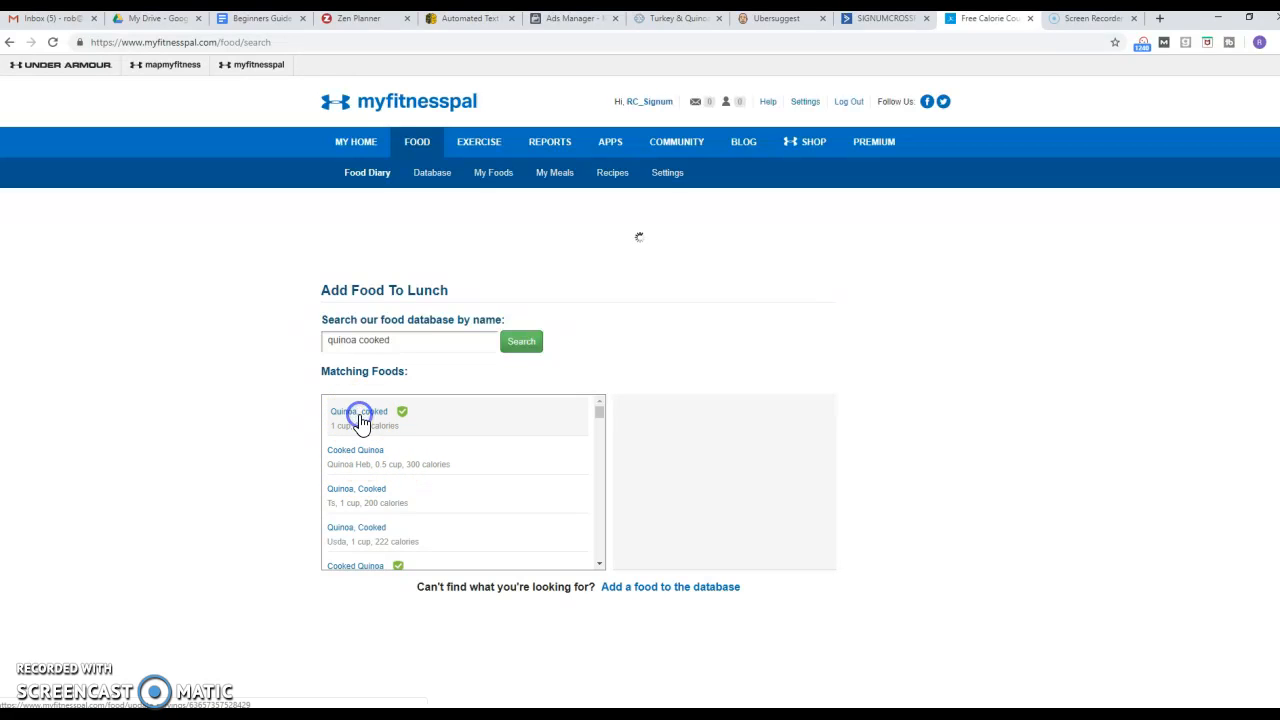
Step: Add the first Quinoa, cooked match to Lunch with .5 servings of 1 cup
left_click(361, 422)
left_click(648, 468)
type("5")
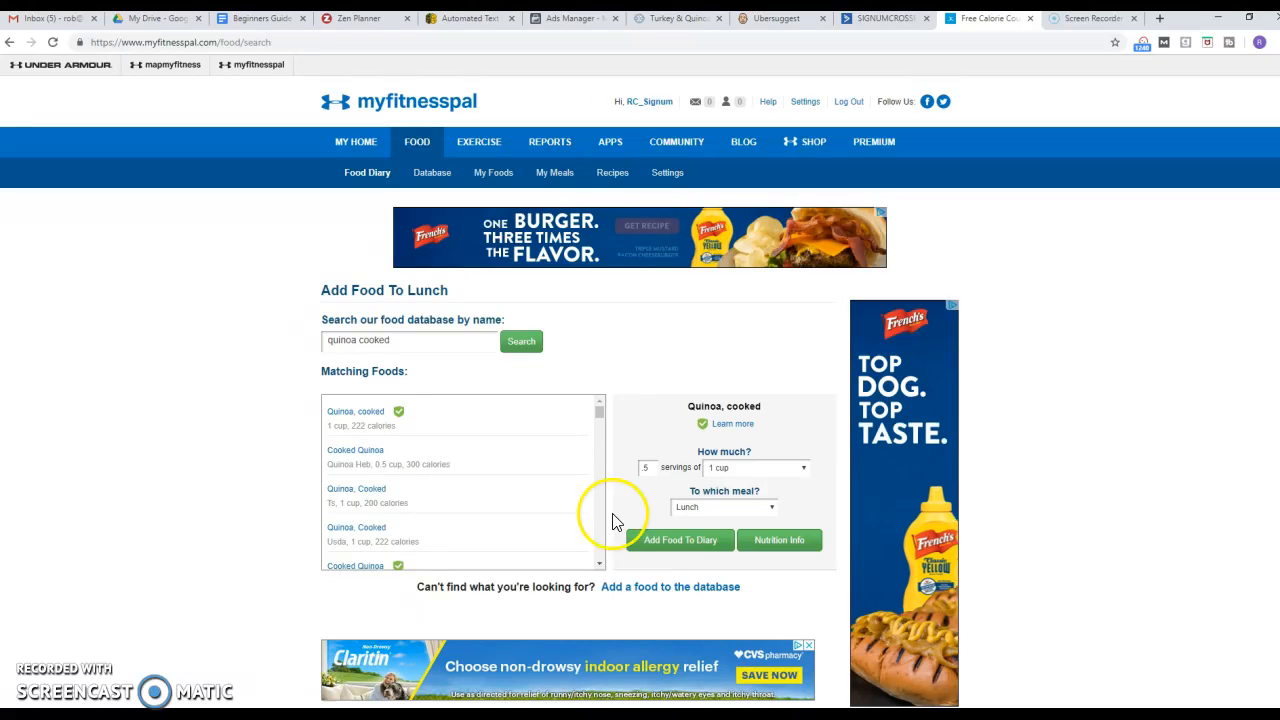
left_click(651, 543)
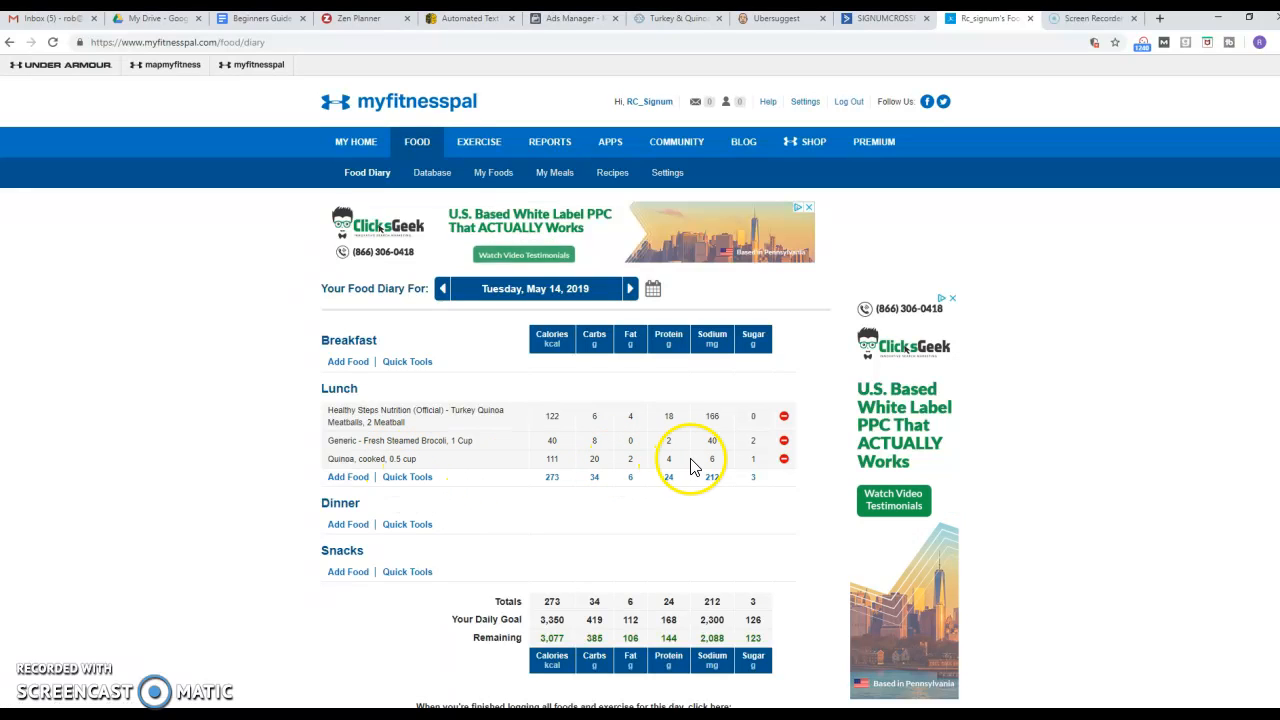
Step: Set the amount of the cooked quinoa entry in Lunch to 0.33 servings of 1 cup and save it
left_click(399, 462)
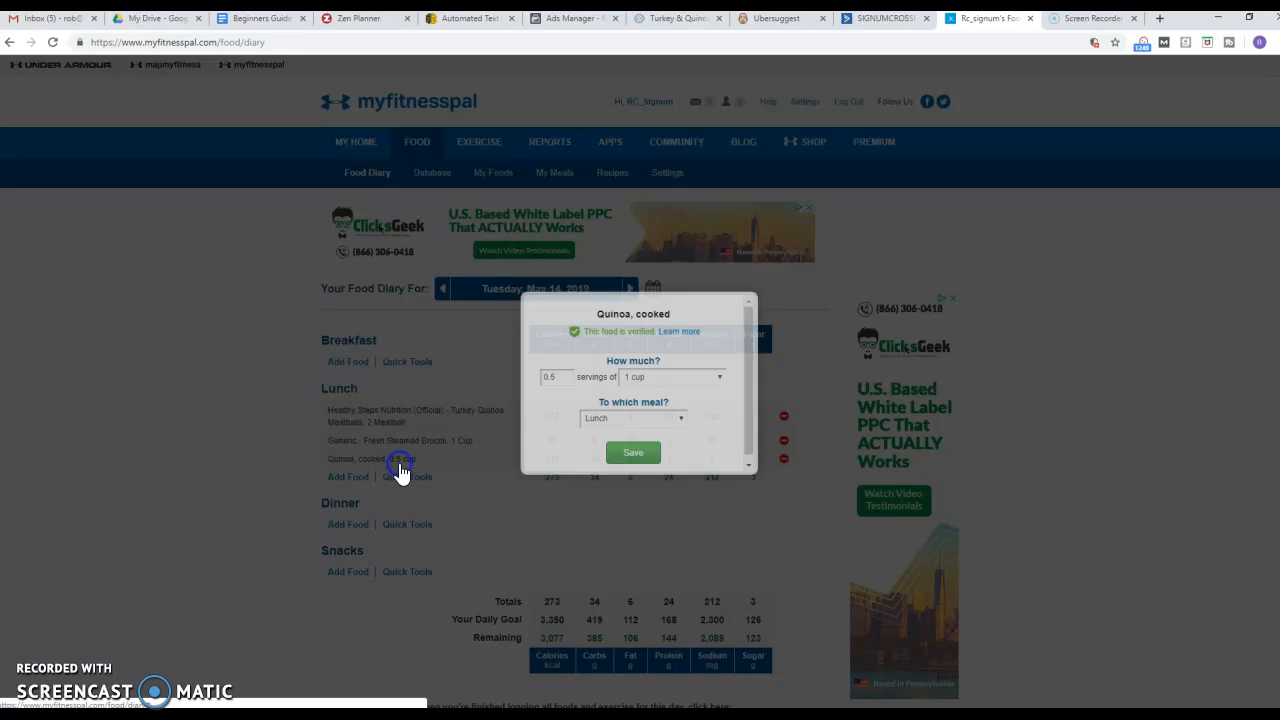
left_click(551, 376)
key("Delete")
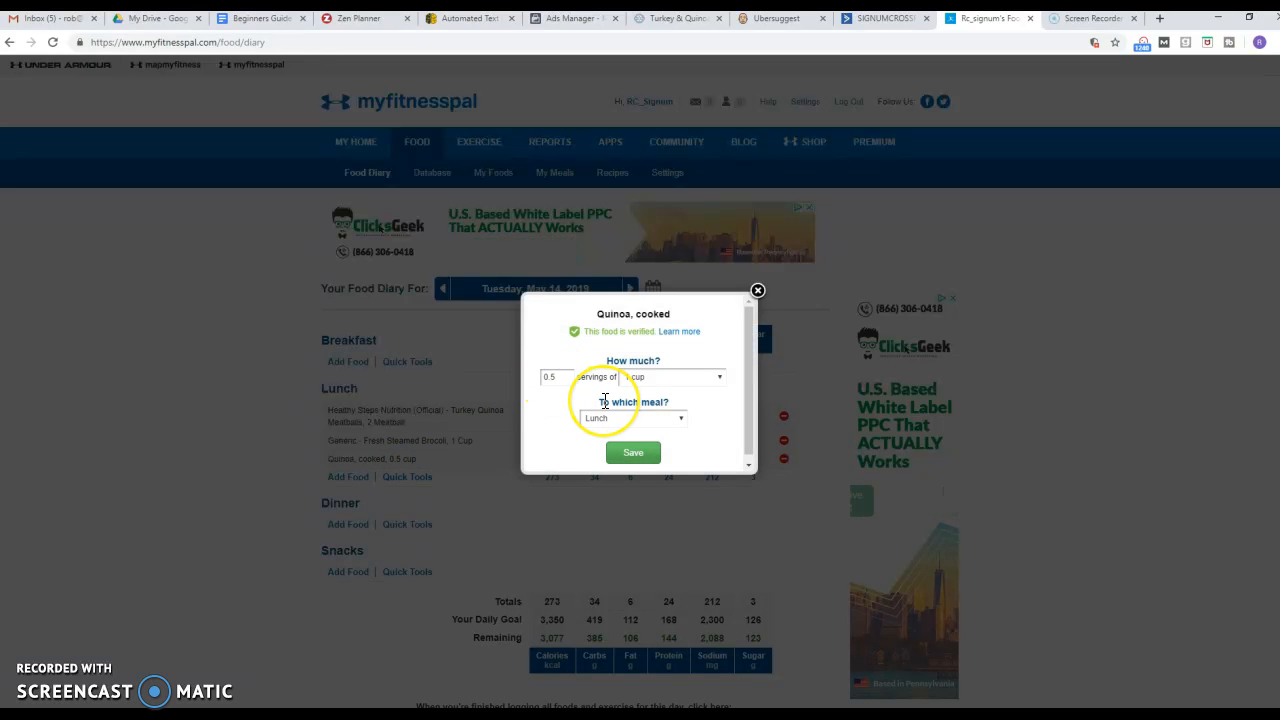
type("33")
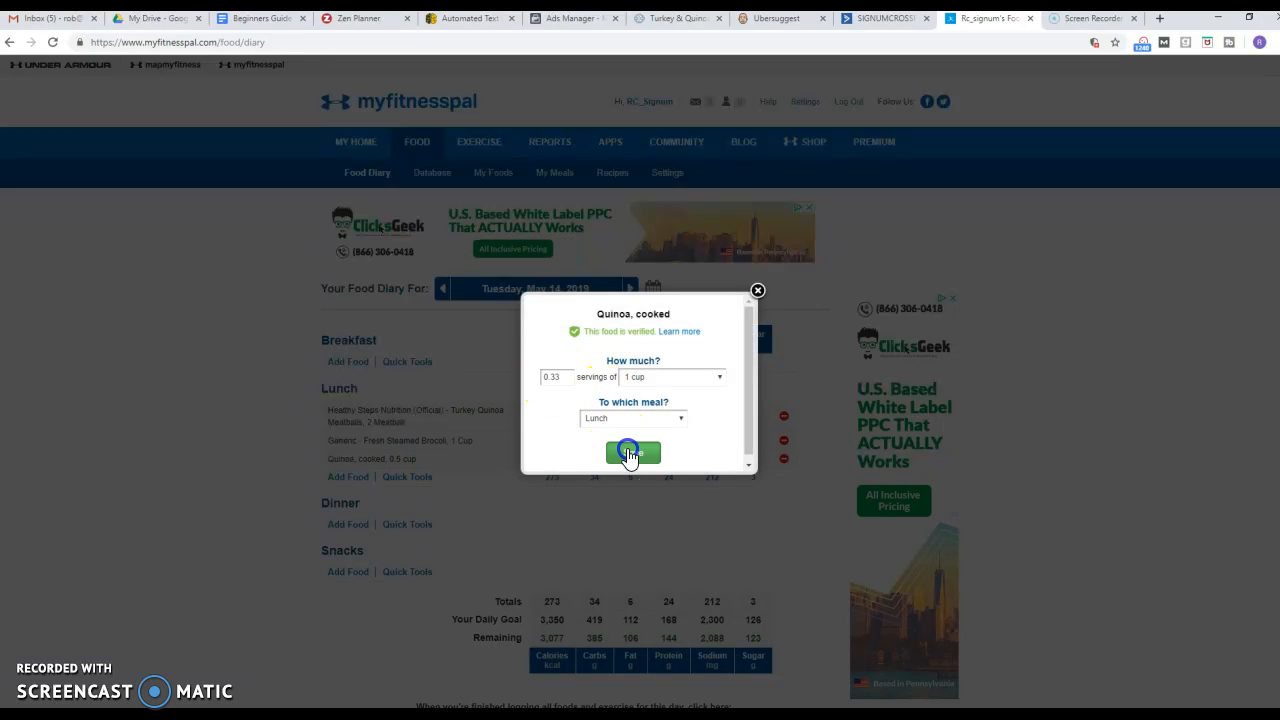
left_click(632, 453)
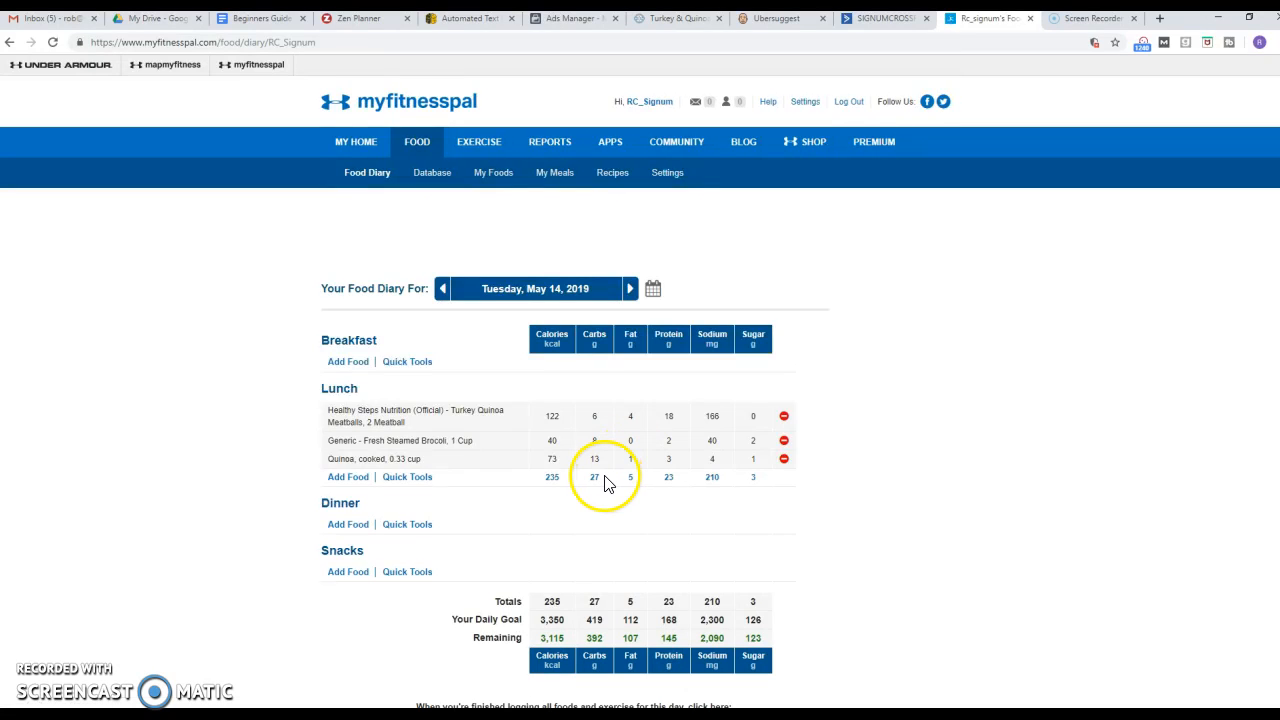
double_click(601, 479)
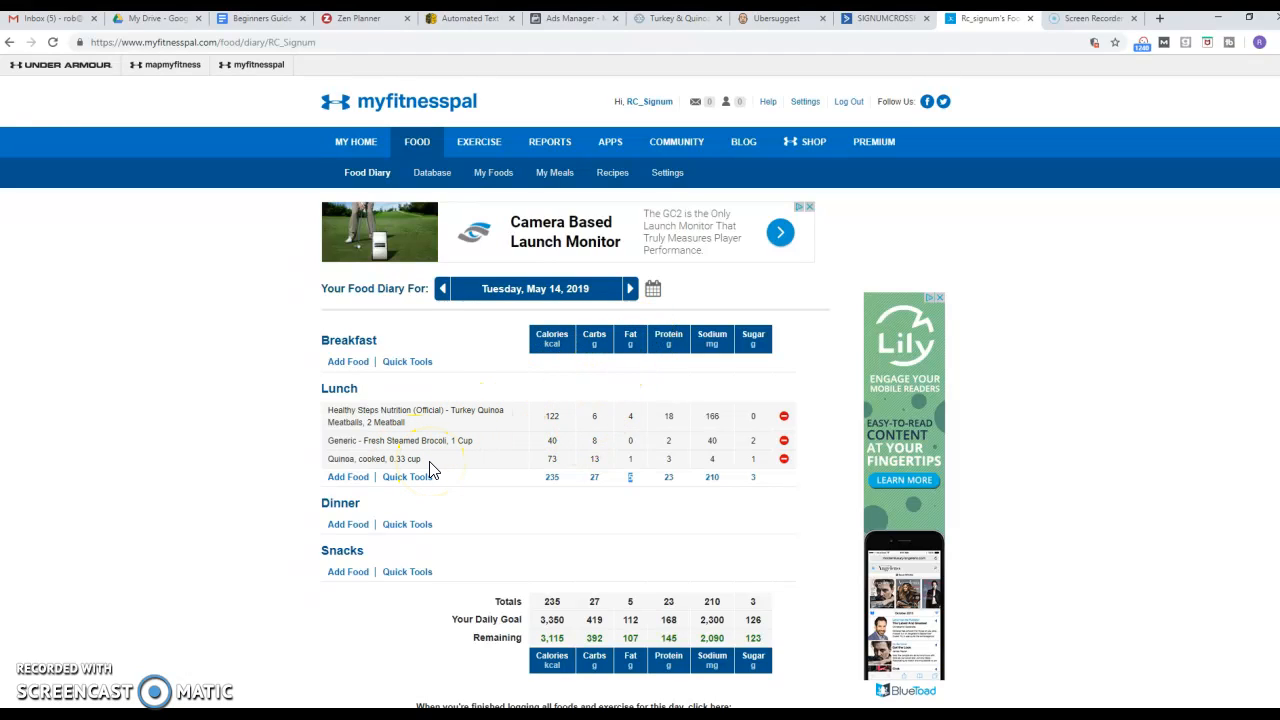
Step: Start adding another food to Lunch and search the food database for "butter"
left_click(352, 482)
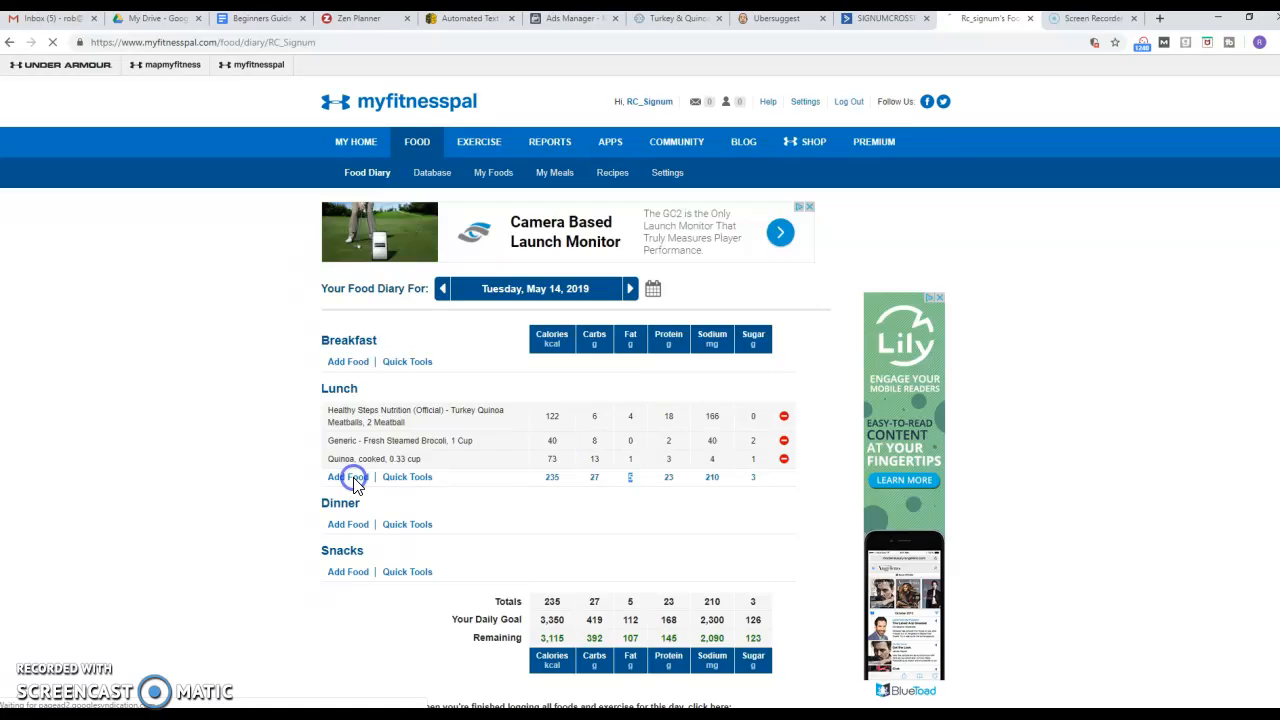
left_click(395, 349)
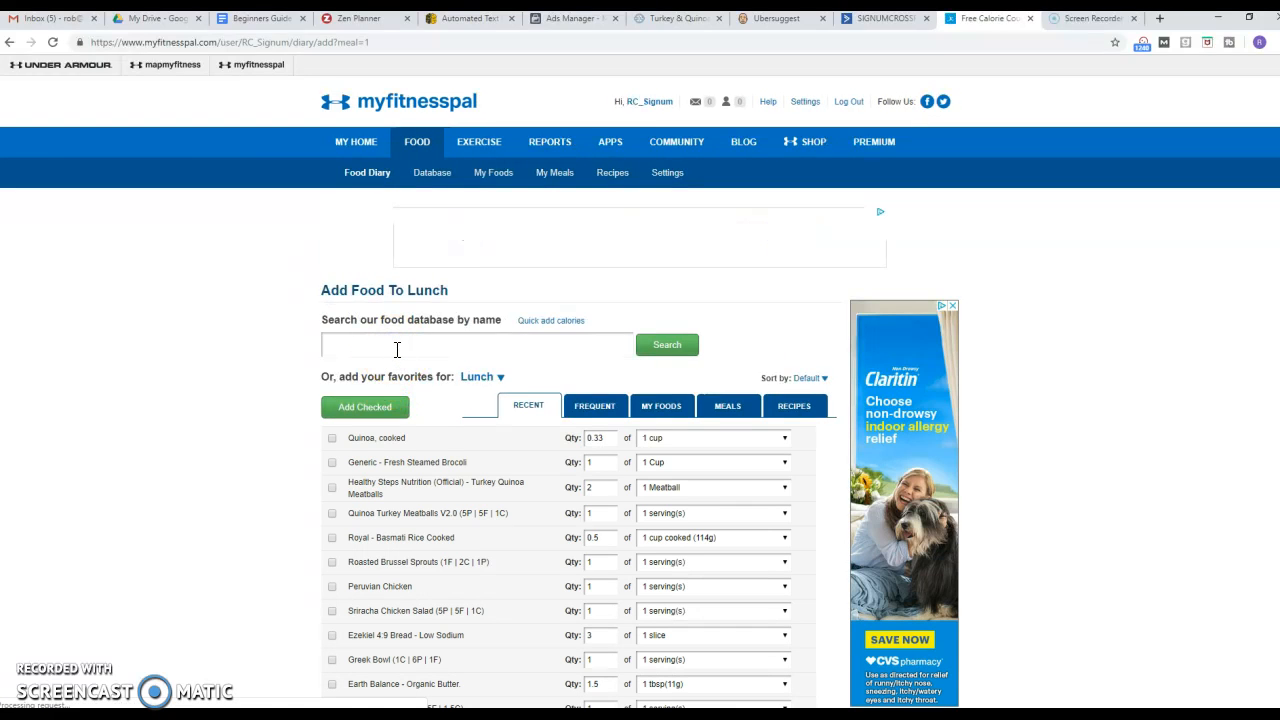
type("er")
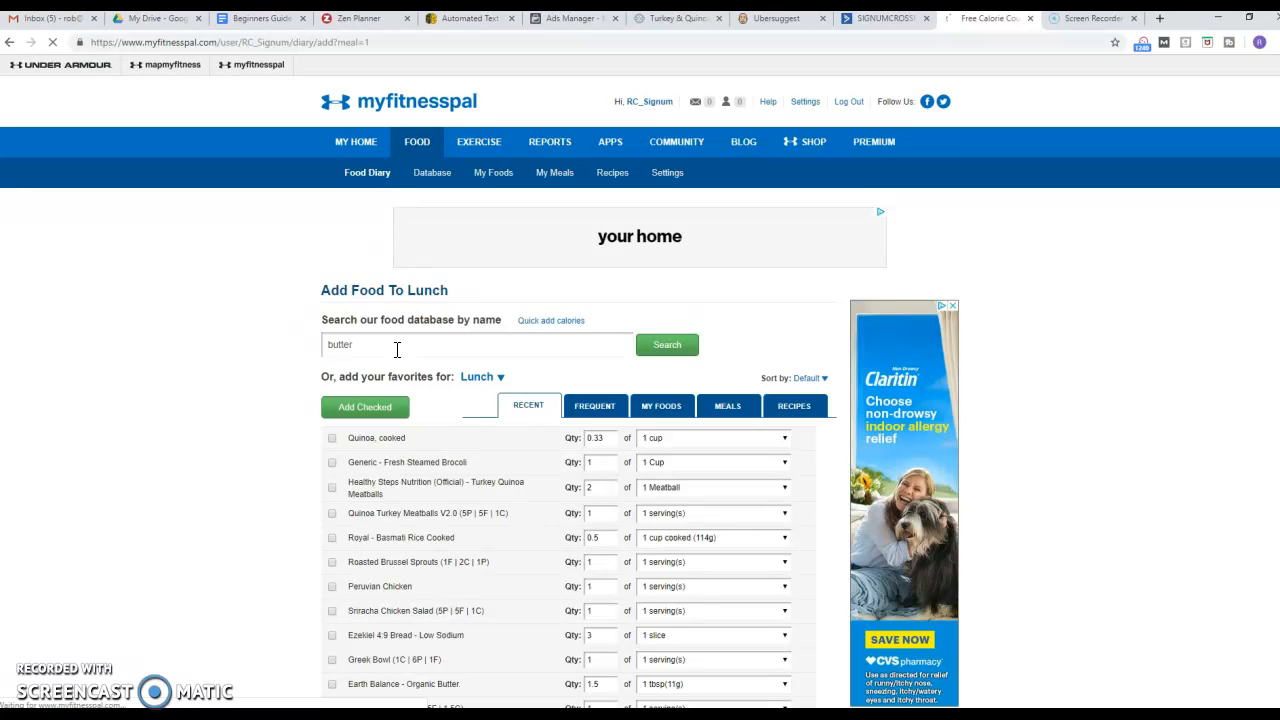
key("Return")
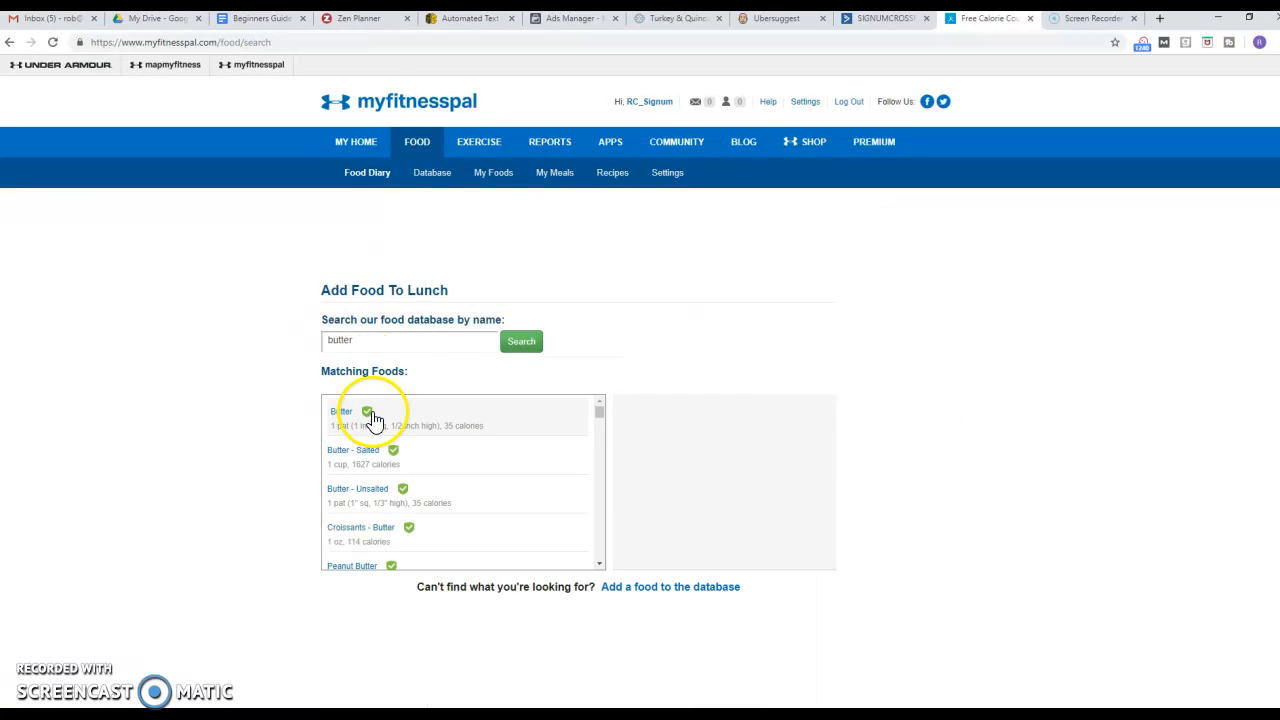
Step: Add kerrygold - Butter to Lunch with .5 servings of 1 tsp(s)
scroll(518, 487, "down", 3)
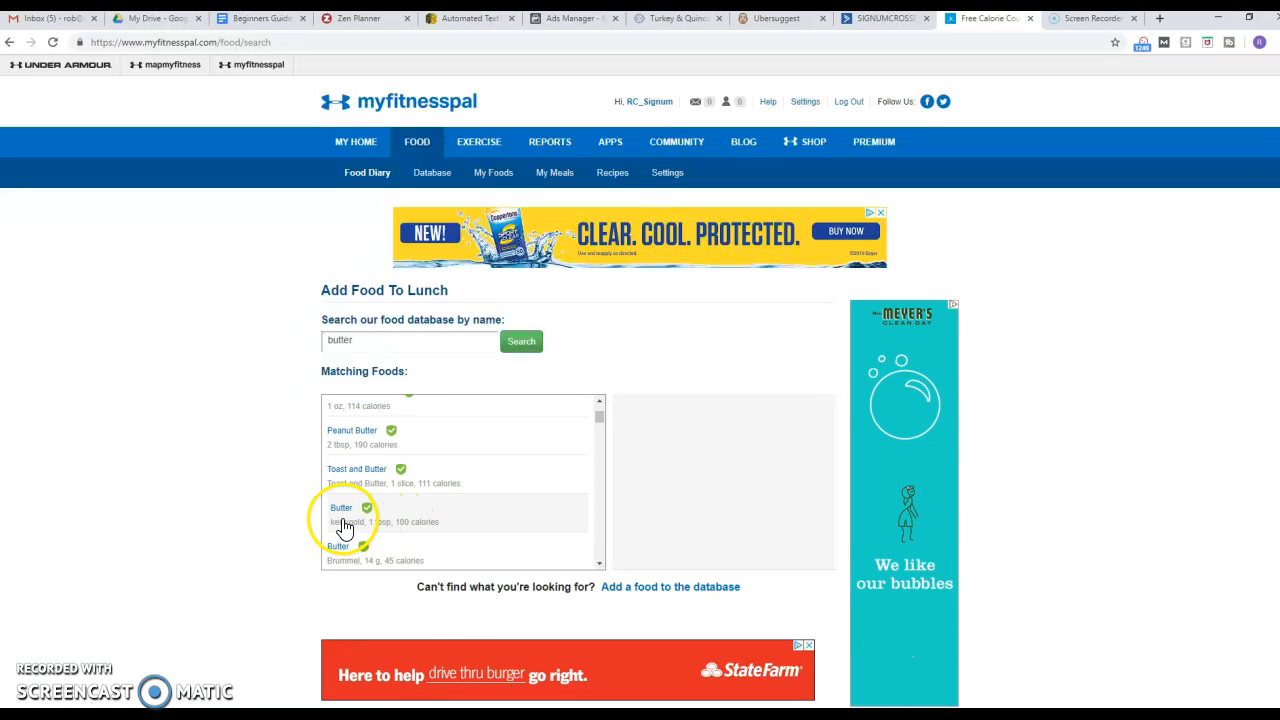
left_click(343, 527)
left_click(772, 468)
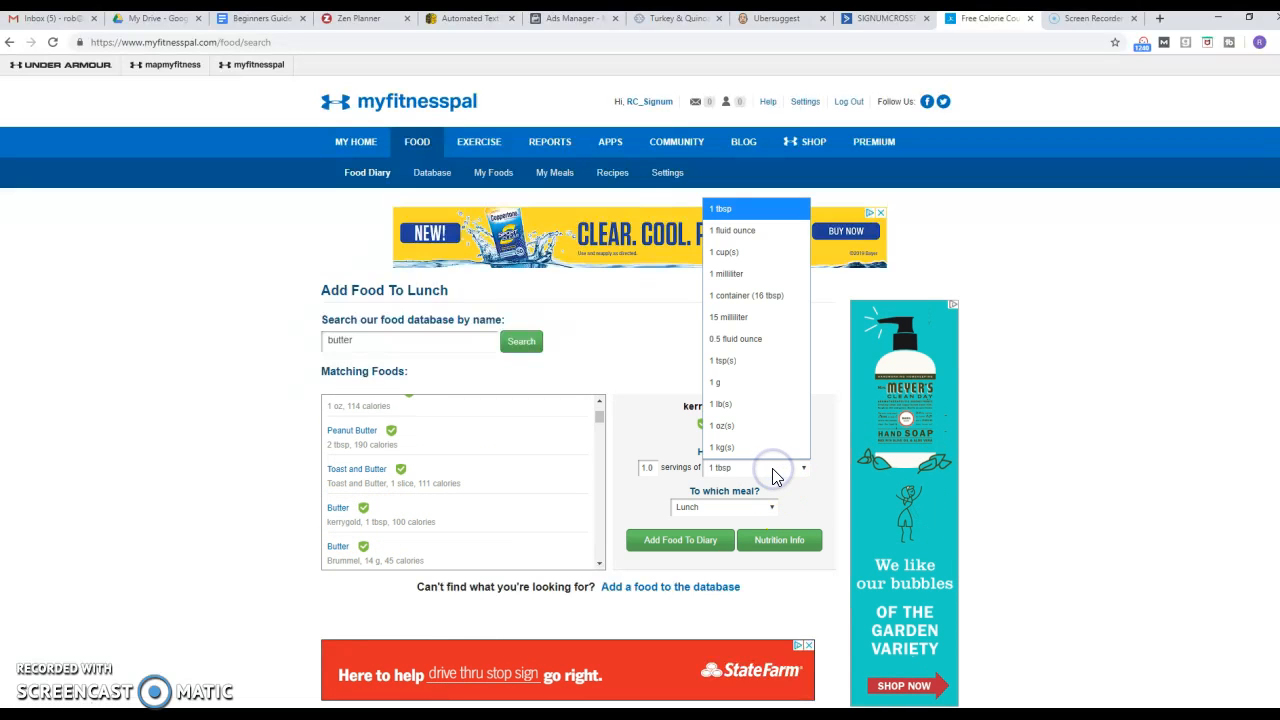
left_click(723, 360)
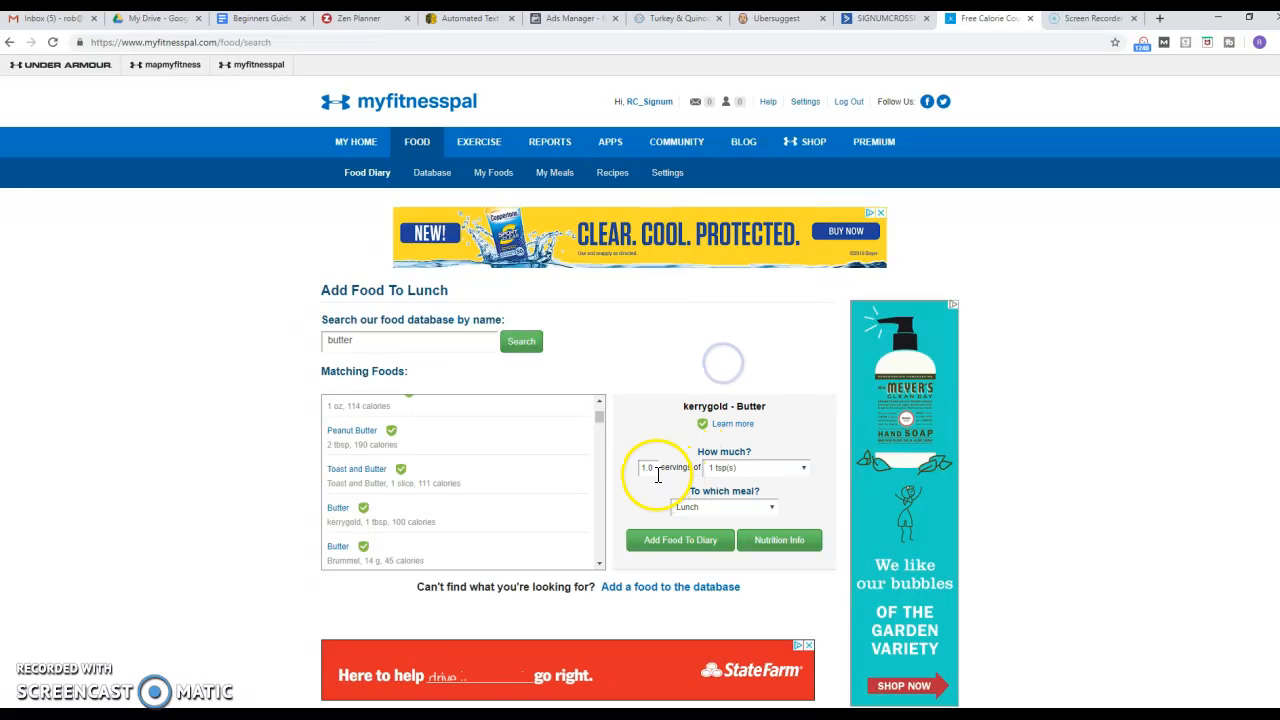
left_click_drag(651, 467, 616, 474)
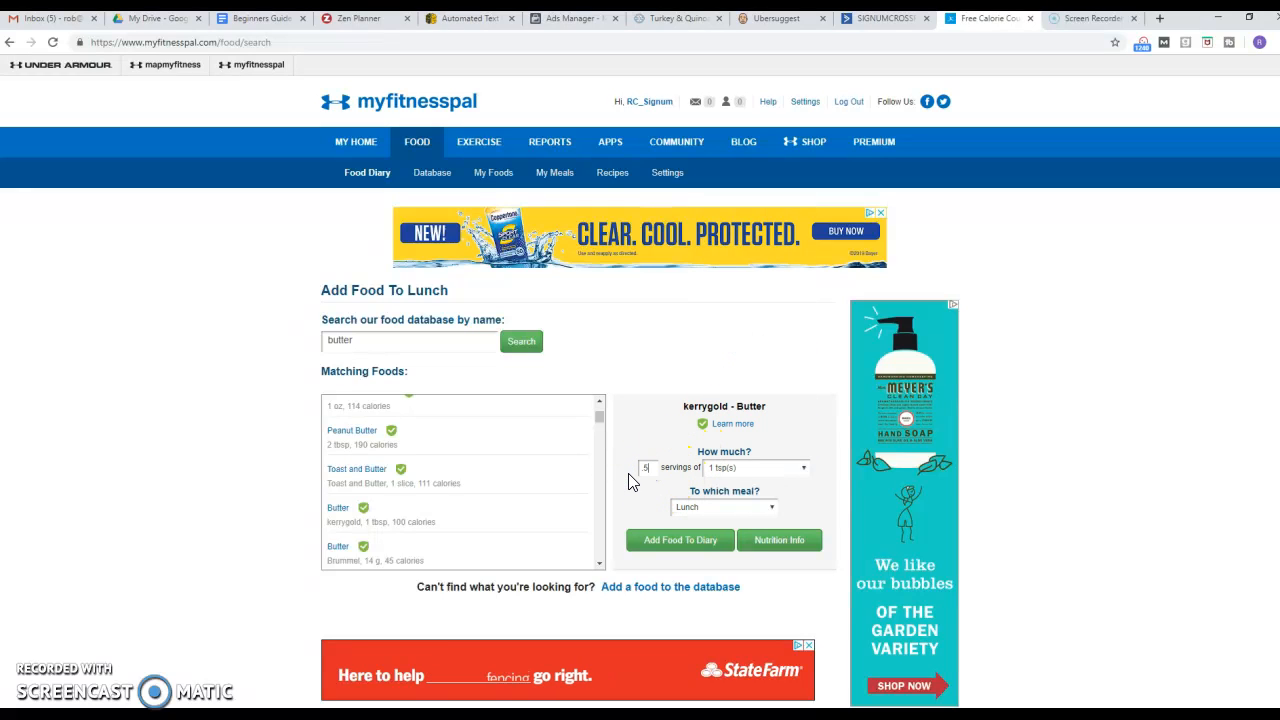
left_click(700, 540)
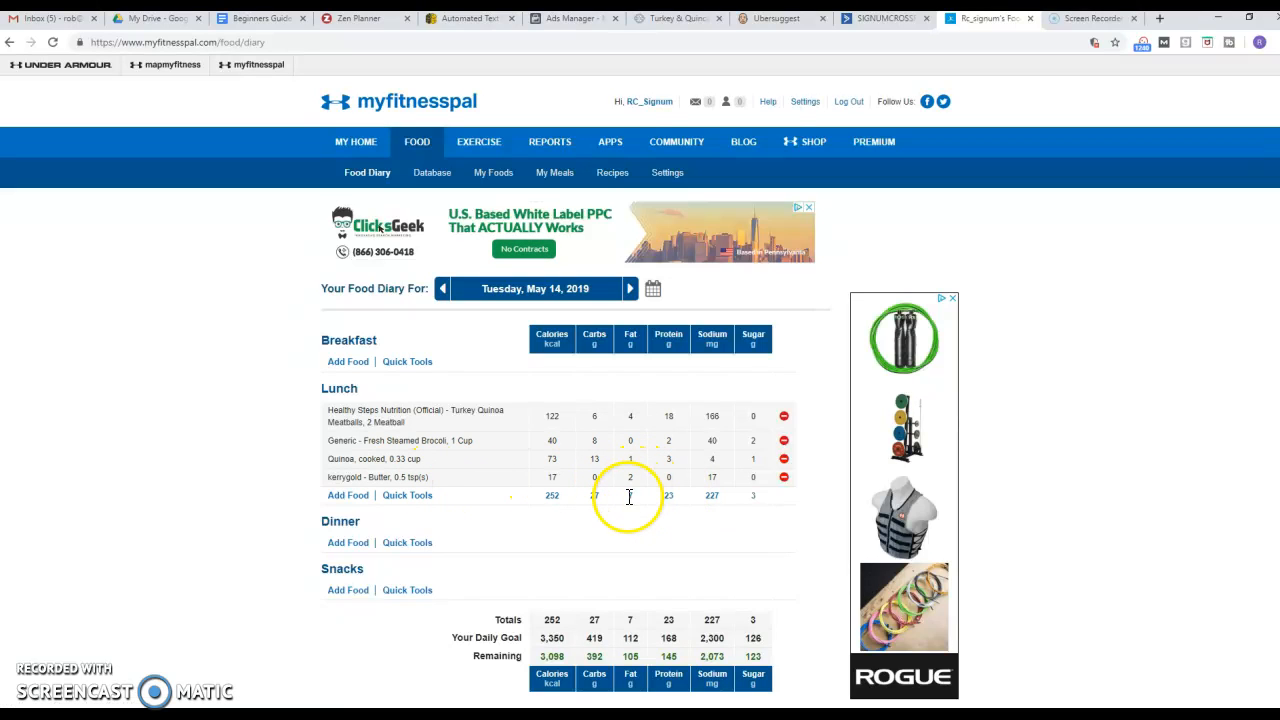
Step: Set the amount of the kerrygold butter entry in Lunch to 1 serving of 1 tsp(s) and save it
left_click(381, 479)
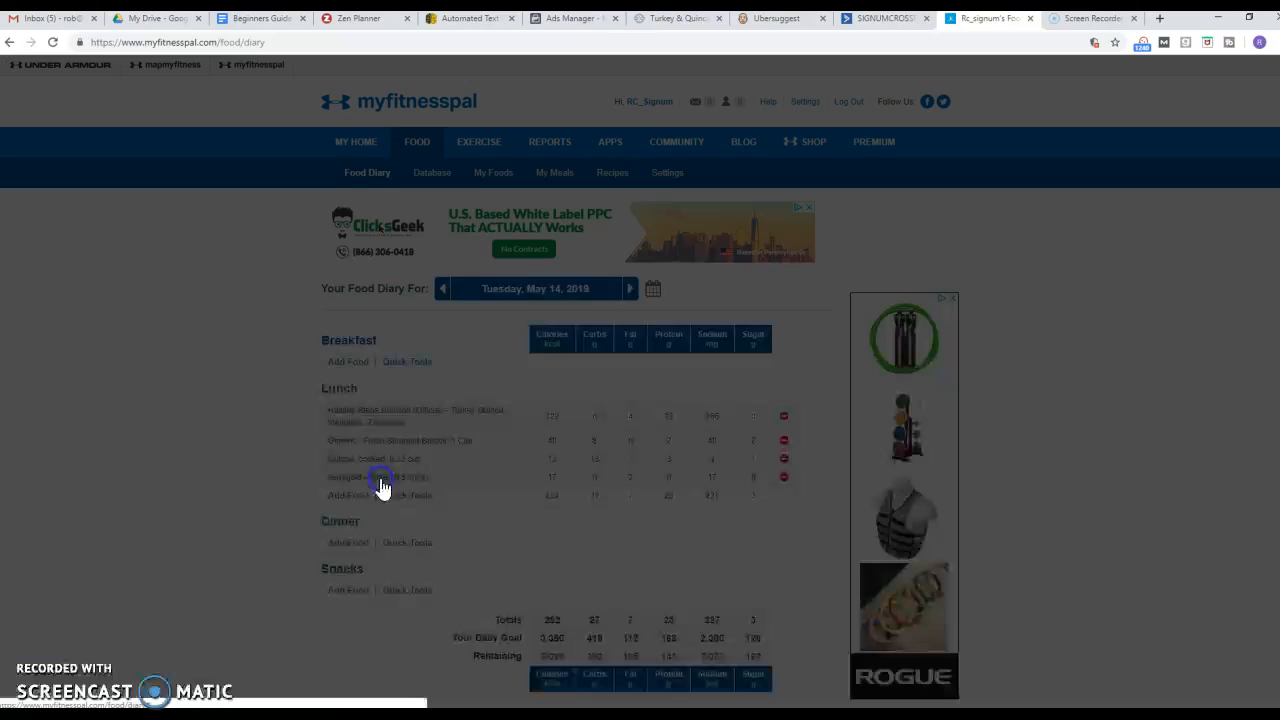
left_click(565, 377)
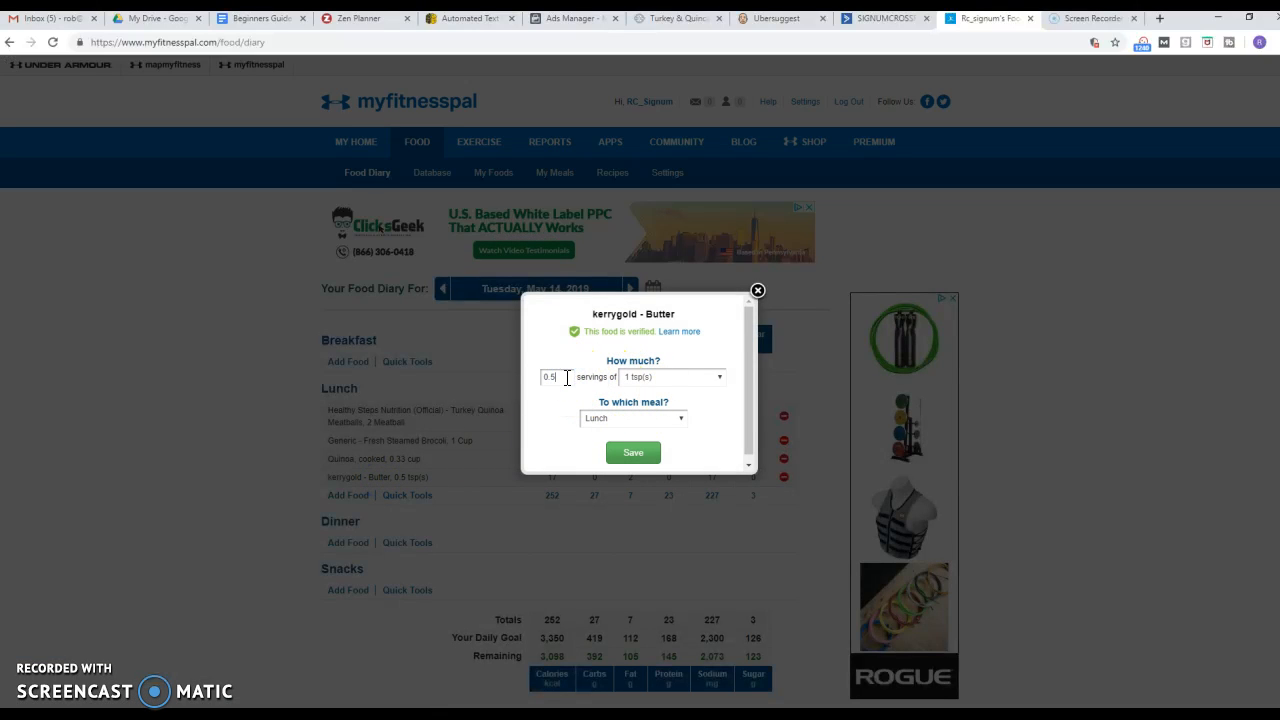
type("1")
left_click(633, 454)
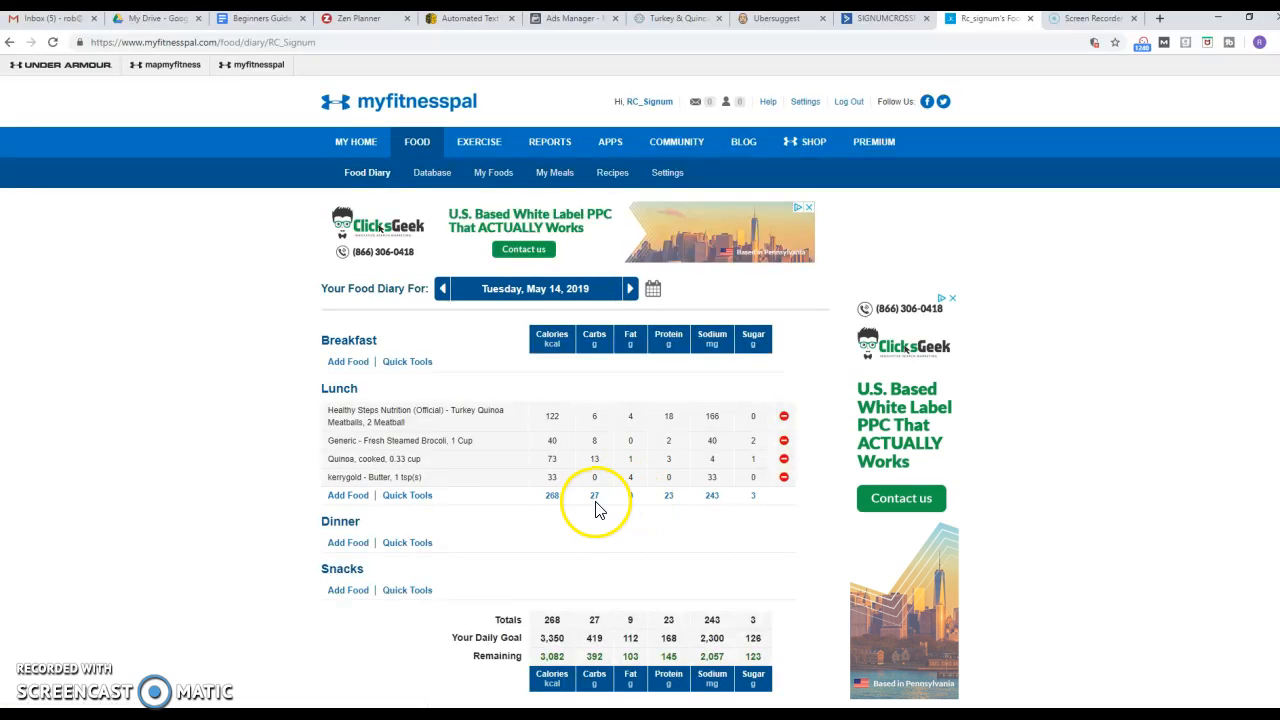
double_click(666, 495)
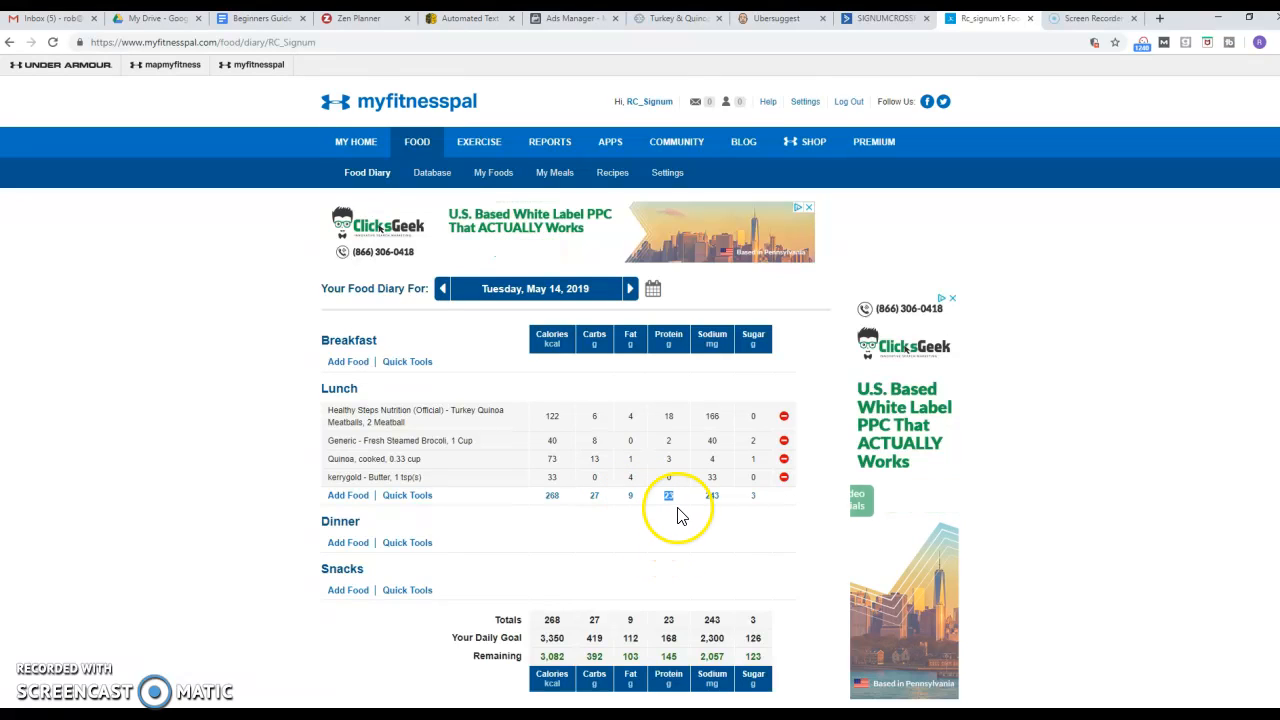